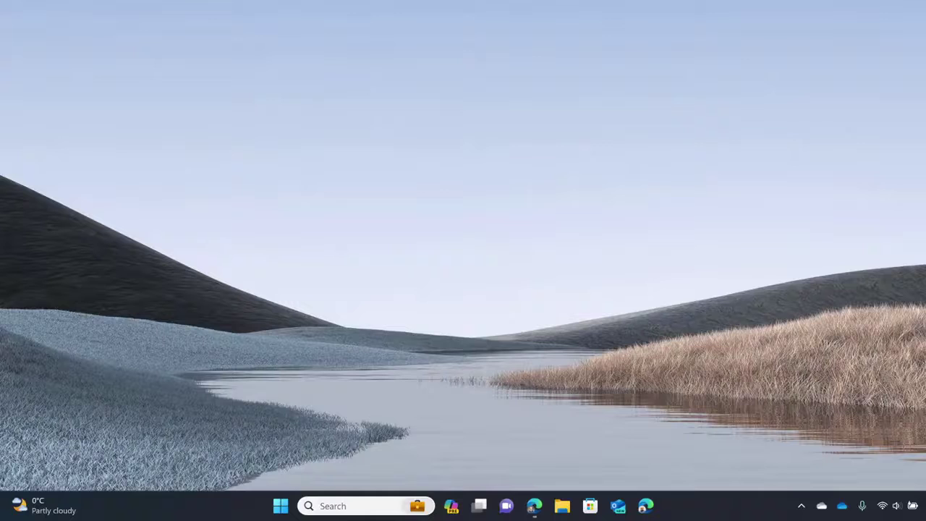
Step: Go to forms.office.com in Edge and start a new blank form
left_click(534, 505)
type("forms.office.")
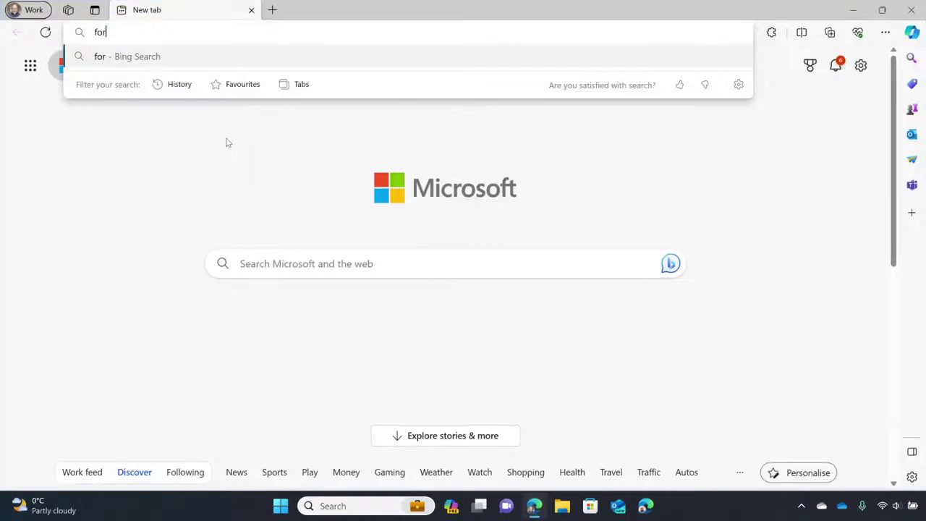
type("com/Pages/DesignPageV2.aspx")
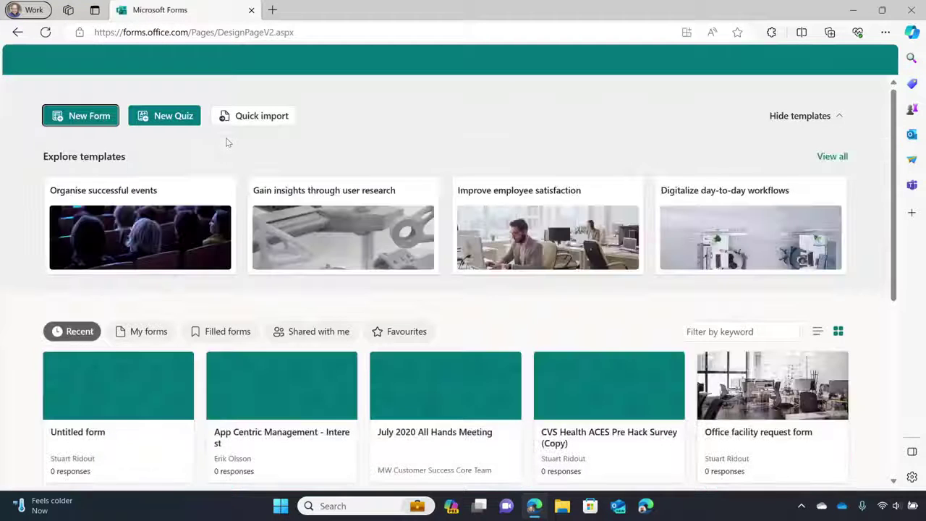
left_click(98, 117)
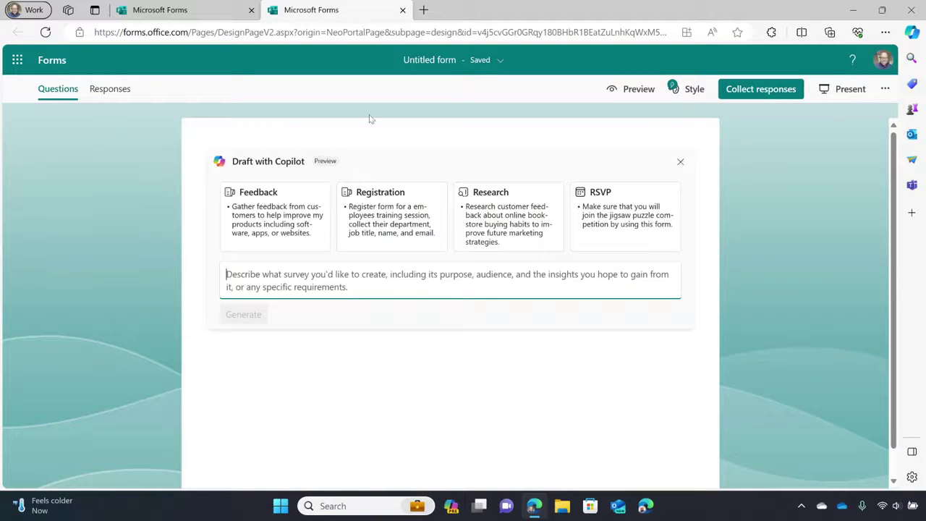
mouse_move(268, 186)
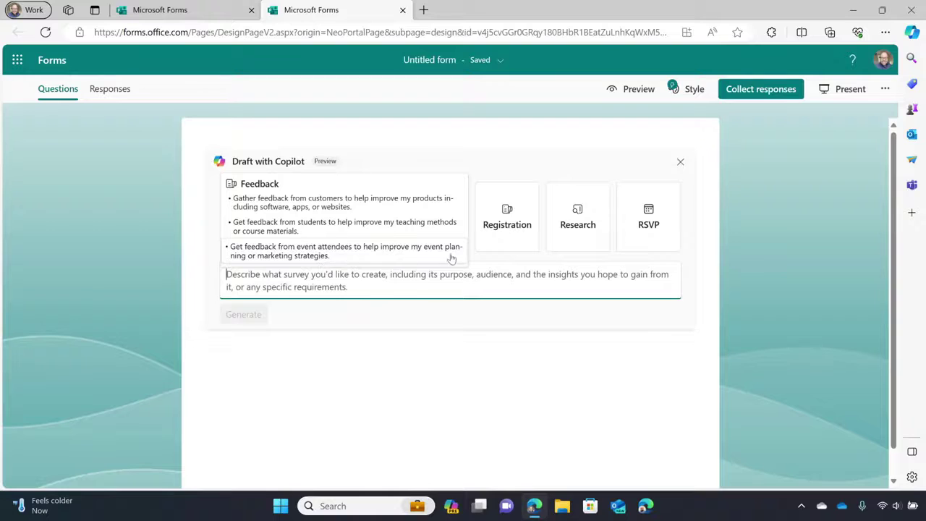
mouse_move(487, 200)
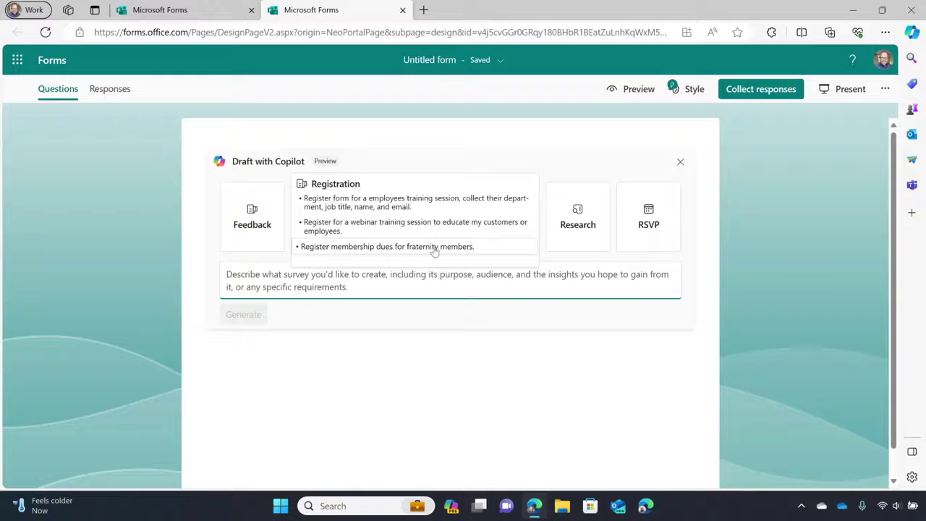
mouse_move(569, 217)
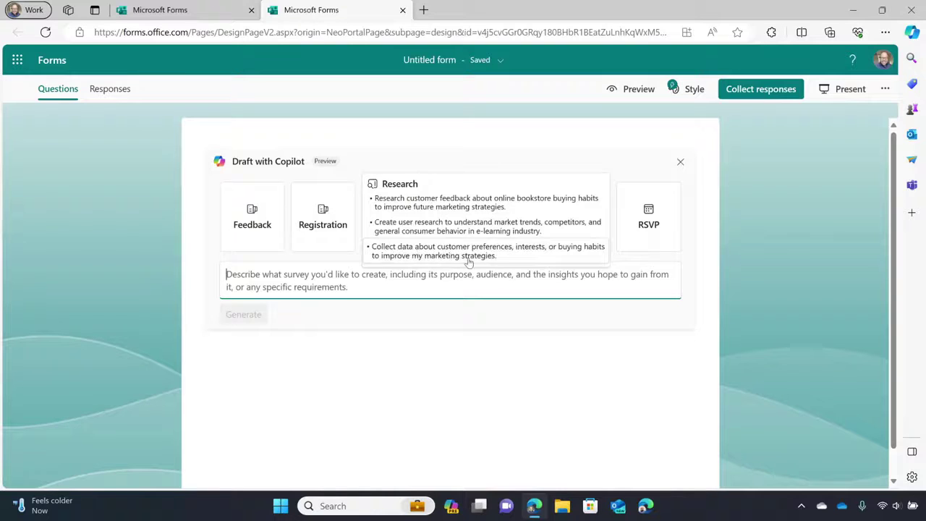
mouse_move(635, 209)
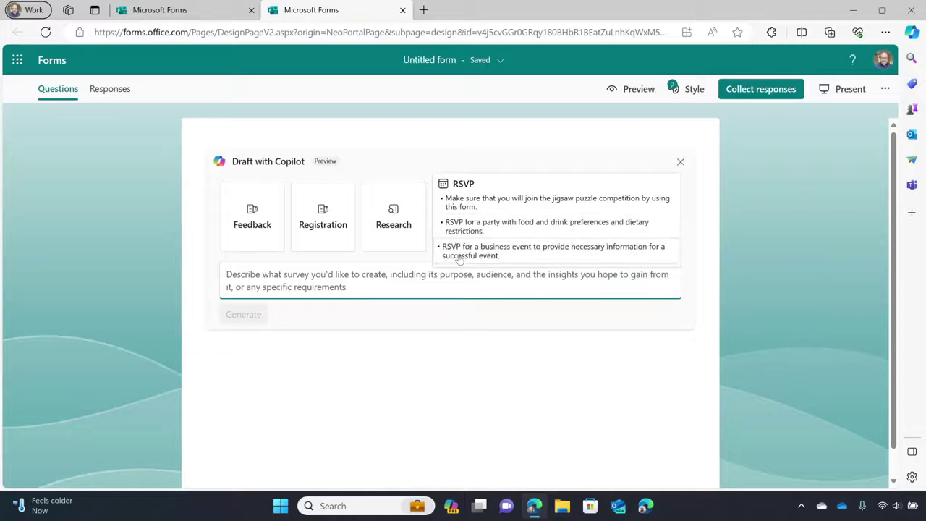
Step: Generate a Copilot form draft from the business event RSVP example prompt
left_click(534, 257)
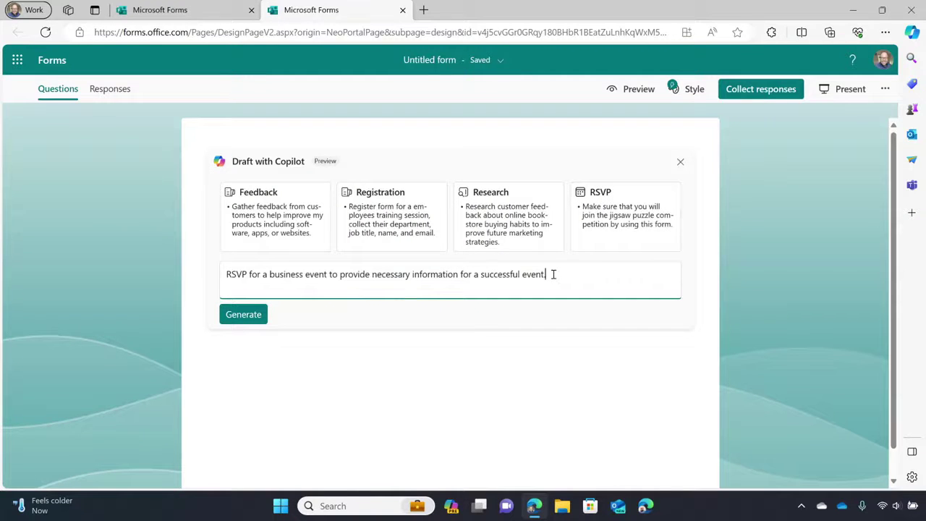
left_click(235, 314)
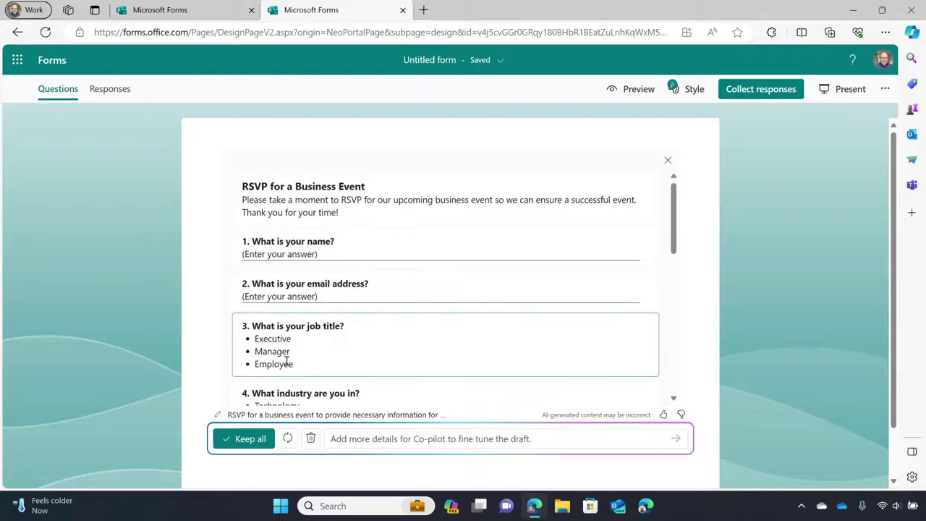
scroll(295, 362, "down", 2)
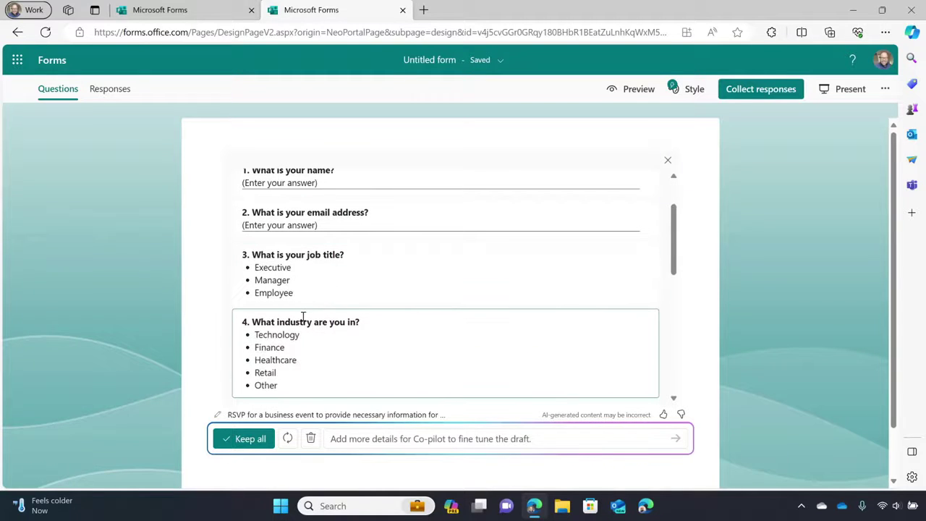
scroll(297, 373, "down", 3)
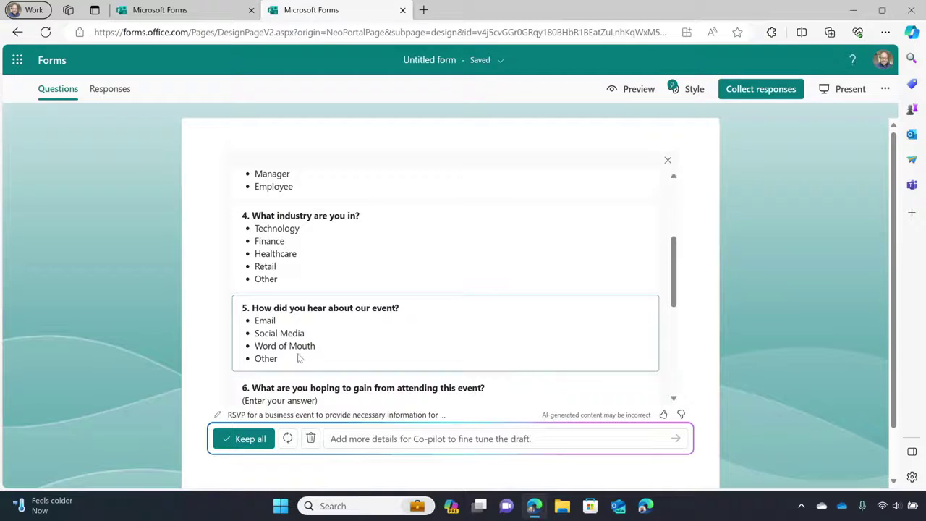
scroll(299, 358, "down", 1)
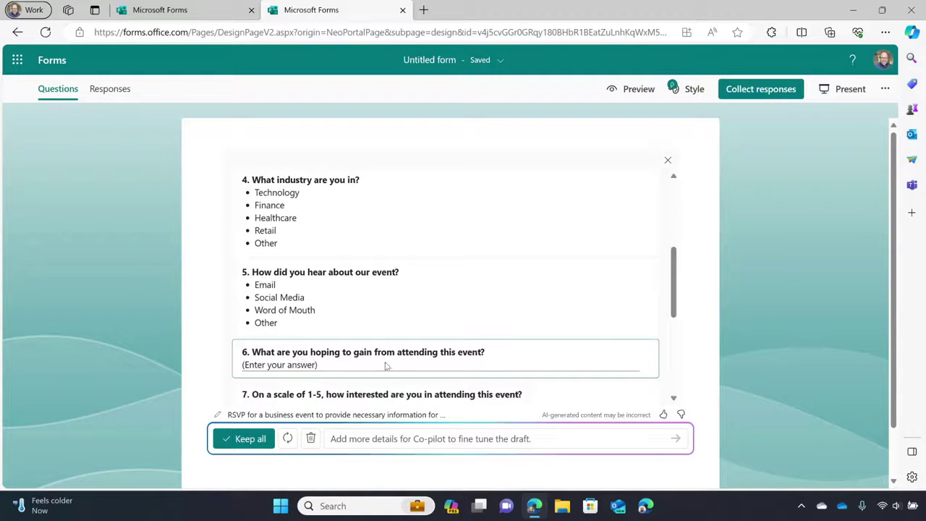
scroll(384, 367, "down", 1)
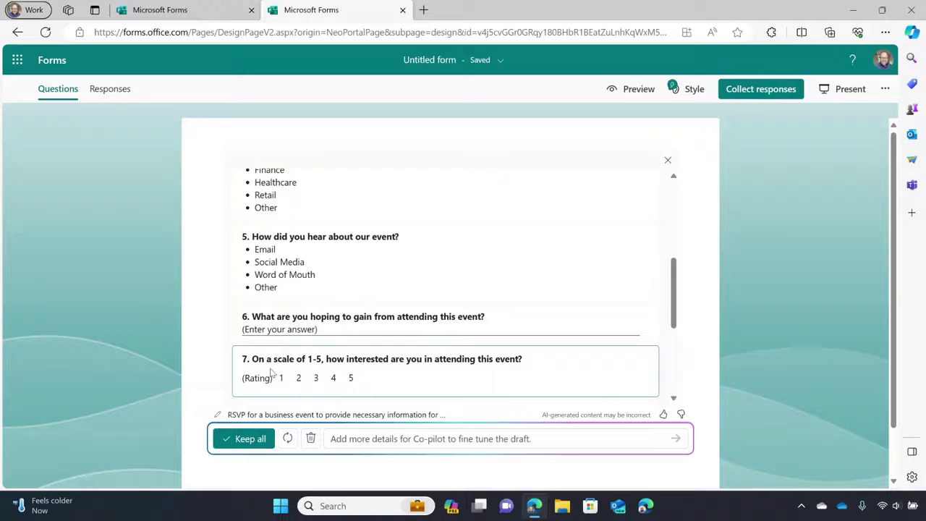
scroll(414, 377, "down", 2)
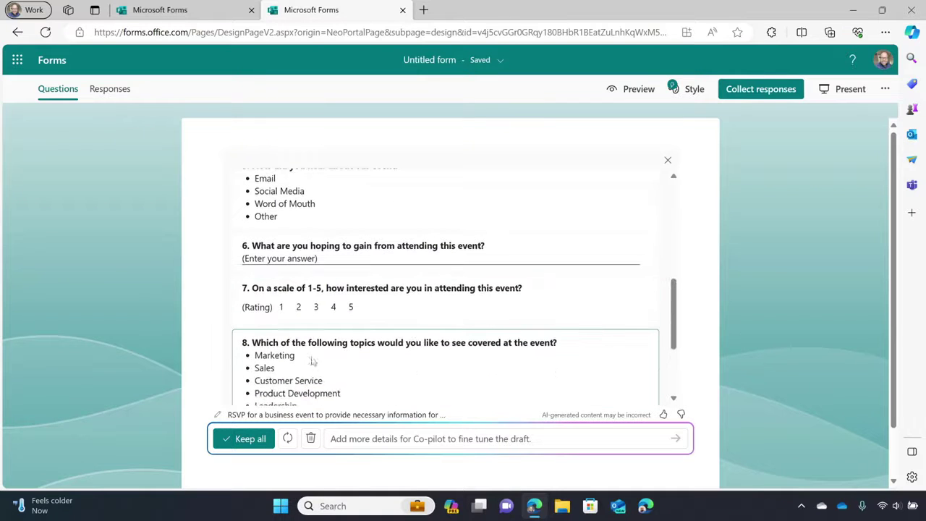
scroll(275, 352, "down", 1)
scroll(275, 352, "down", 2)
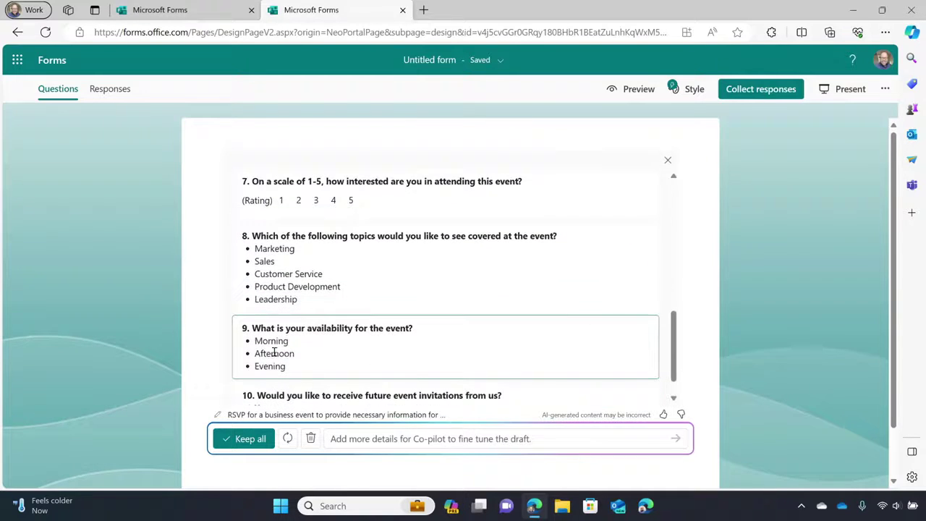
scroll(285, 367, "down", 1)
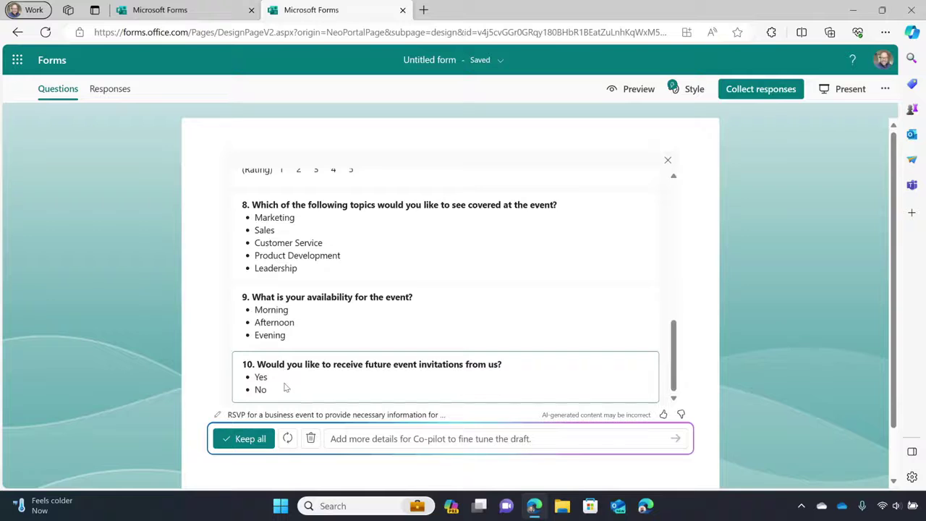
scroll(311, 301, "up", 5)
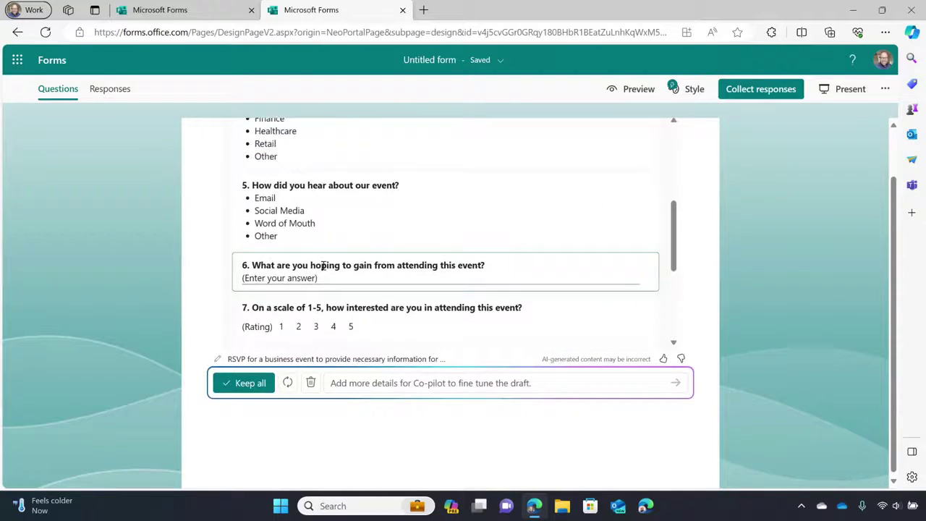
scroll(324, 266, "up", 5)
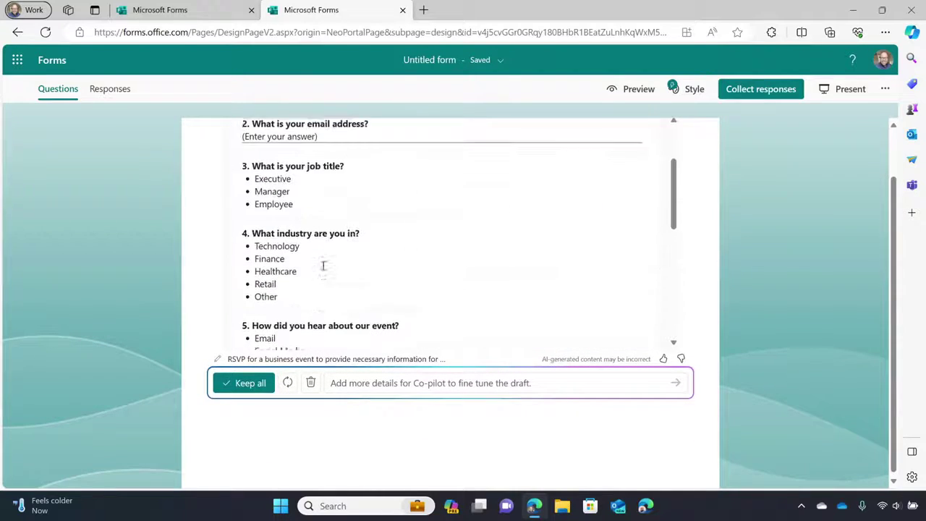
Step: Ask Copilot to add more job titles tailored to IT companies, then review the updated draft
left_click(373, 384)
type("A")
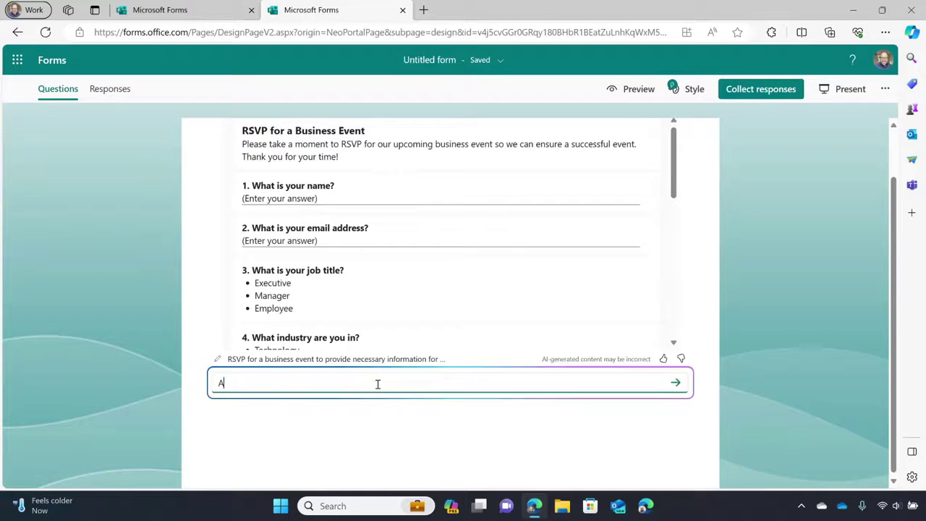
type("dd more job titles ta")
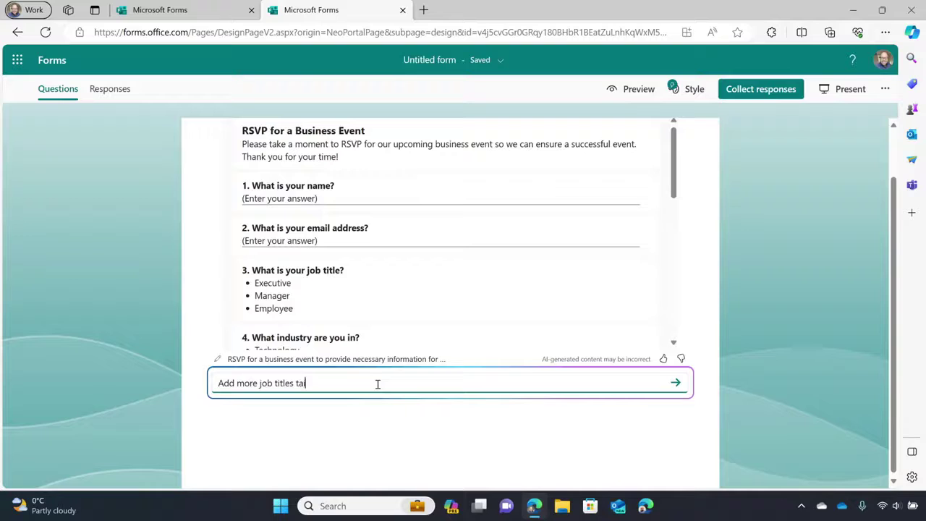
type("ilored to IT companies")
key("Return")
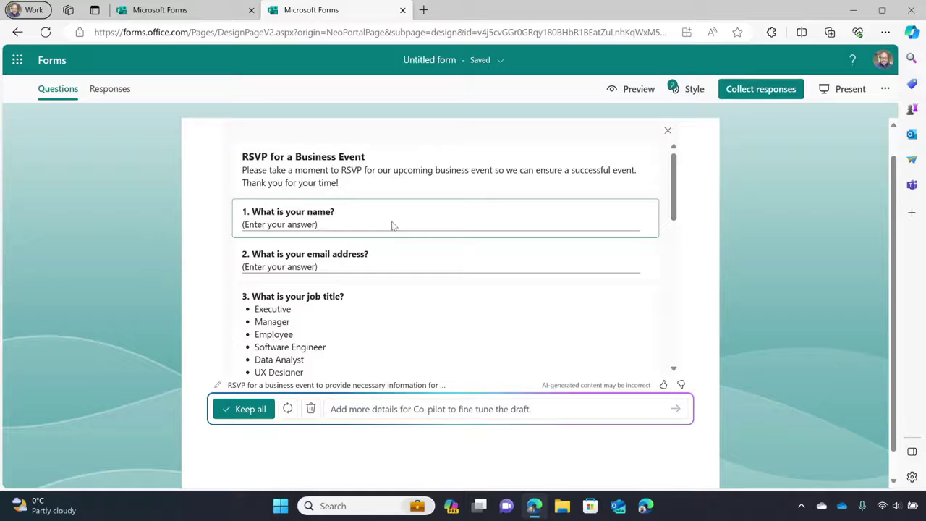
scroll(392, 246, "down", 4)
scroll(391, 290, "down", 6)
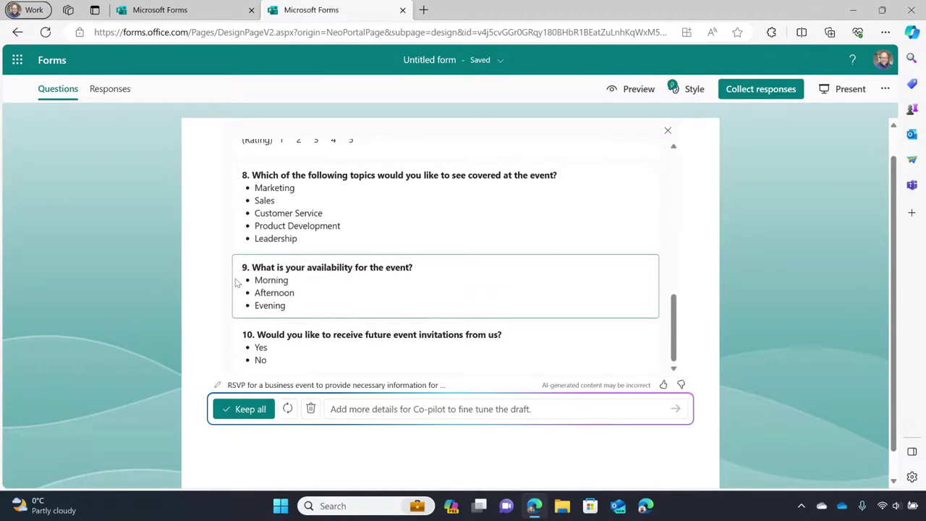
Step: Ask Copilot to add a food allergies question, then review the regenerated draft
left_click(383, 412)
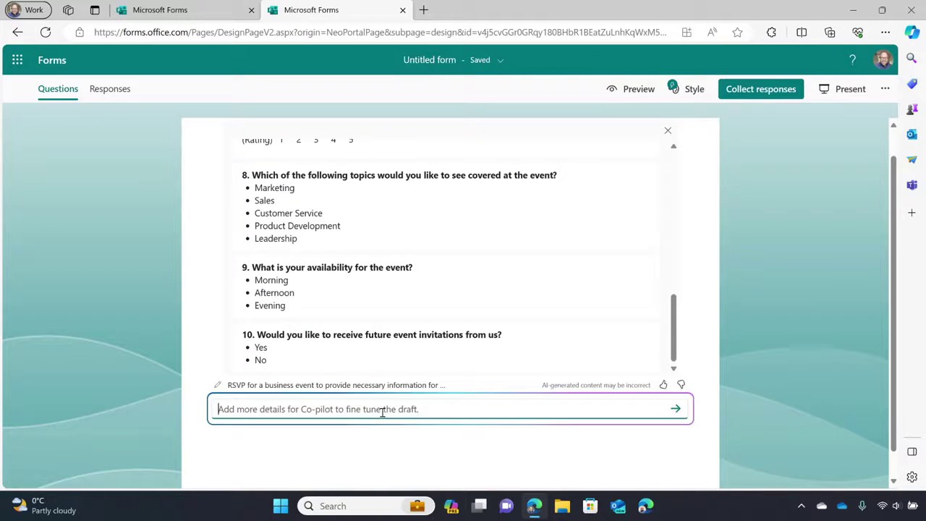
left_click(383, 412)
type("Ask if")
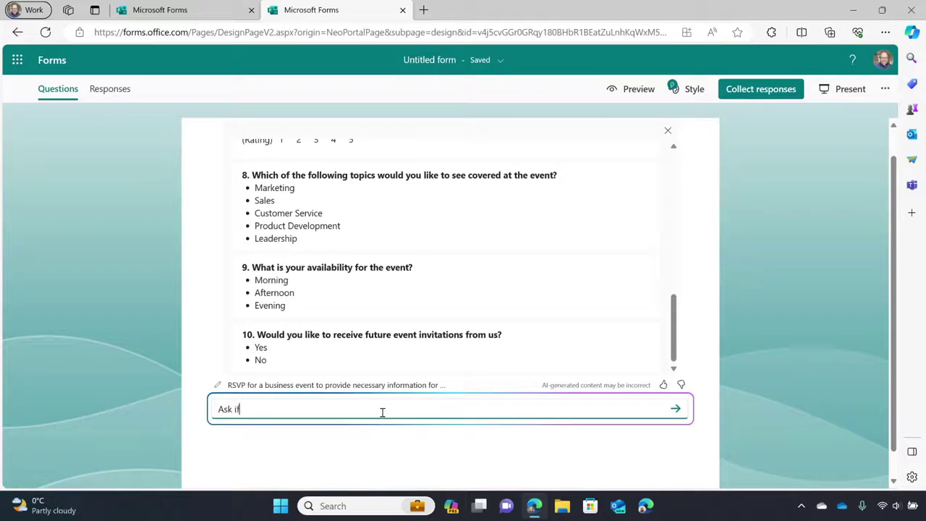
type(" theyhaave any food aller")
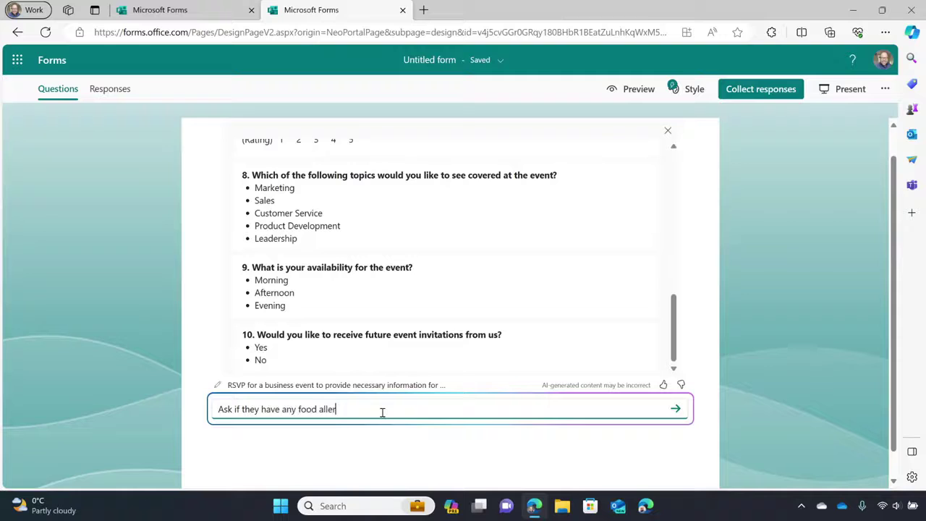
type("gies")
key("Return")
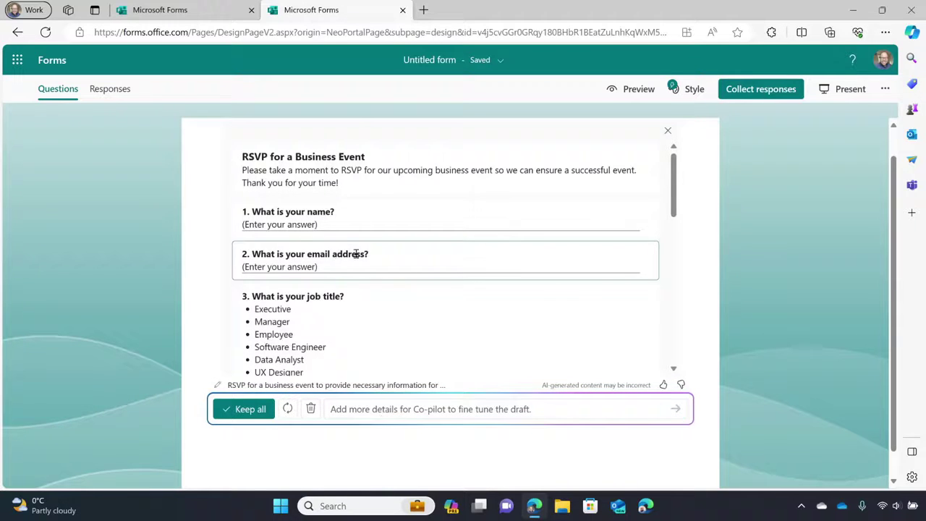
scroll(355, 257, "down", 4)
scroll(355, 268, "down", 5)
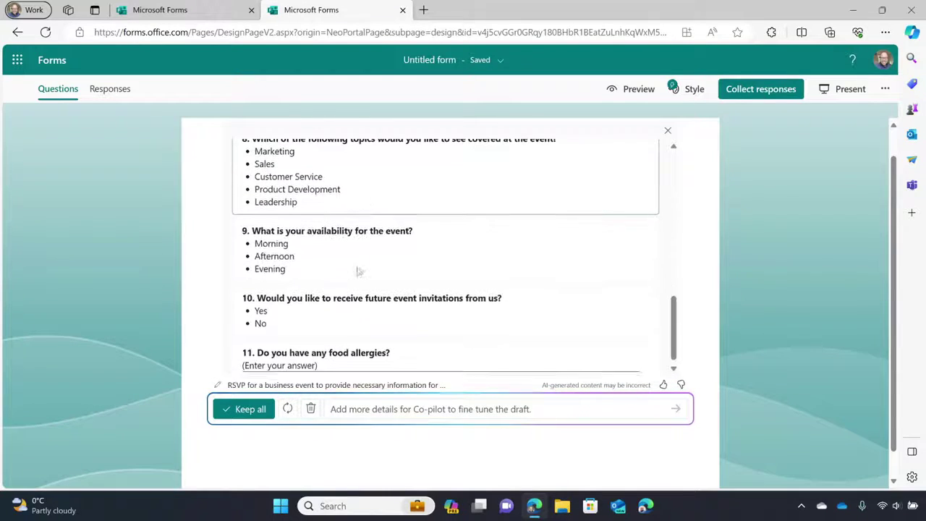
Step: Request a last question asking if attendees may be emailed about marketing, then review the draft
left_click(372, 409)
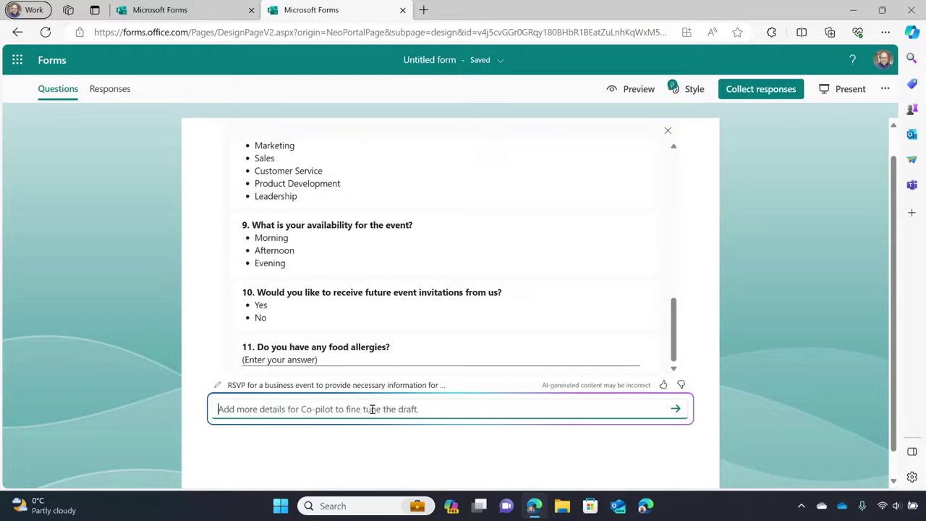
type("Last")
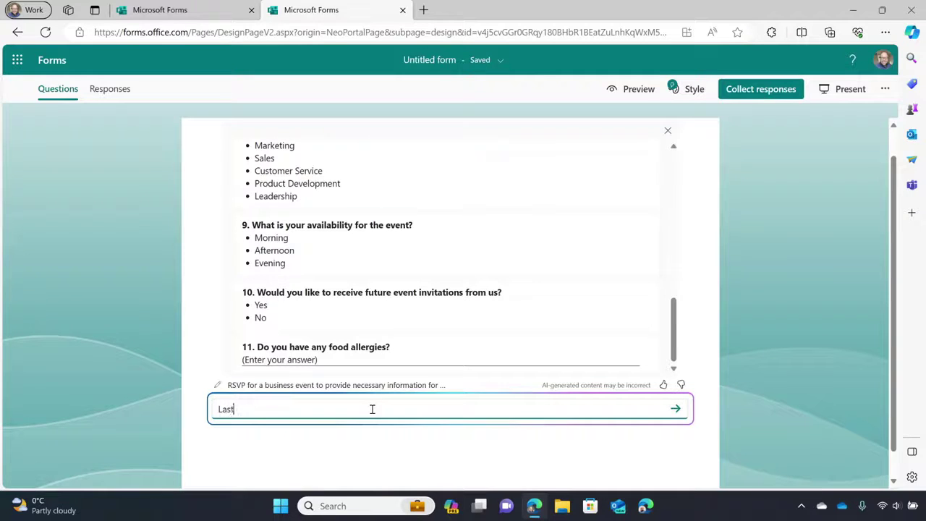
type("ly, ask if th")
key("BackSpace")
type("we can email them")
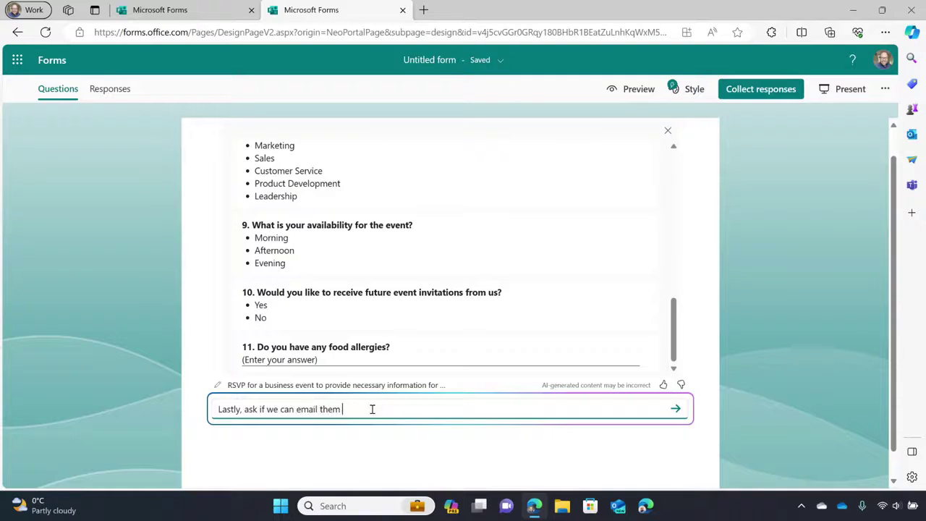
type(" in the future about marketing.  ")
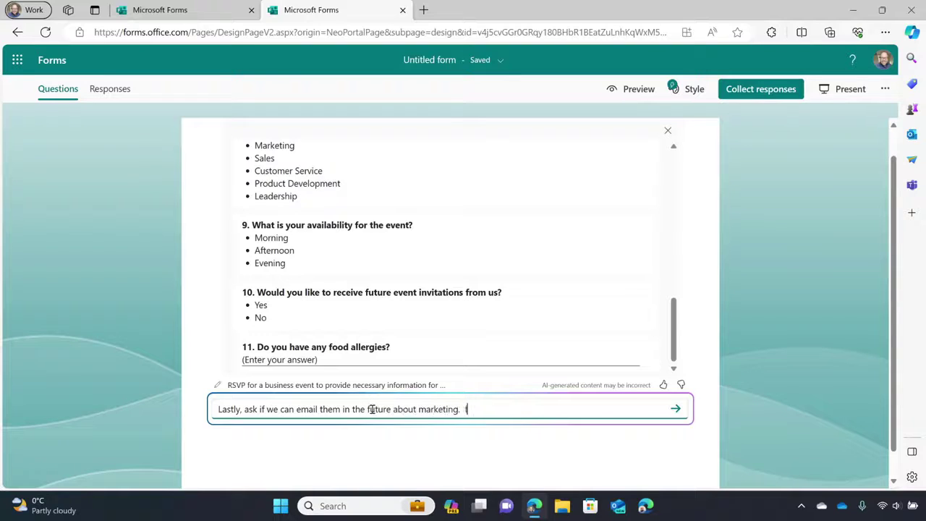
type("It's important f")
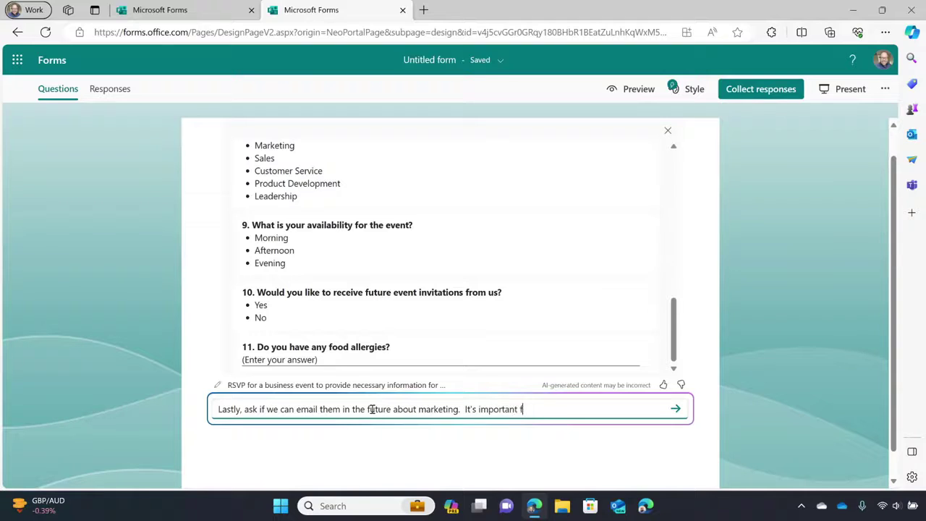
type("or GDPR")
key("Return")
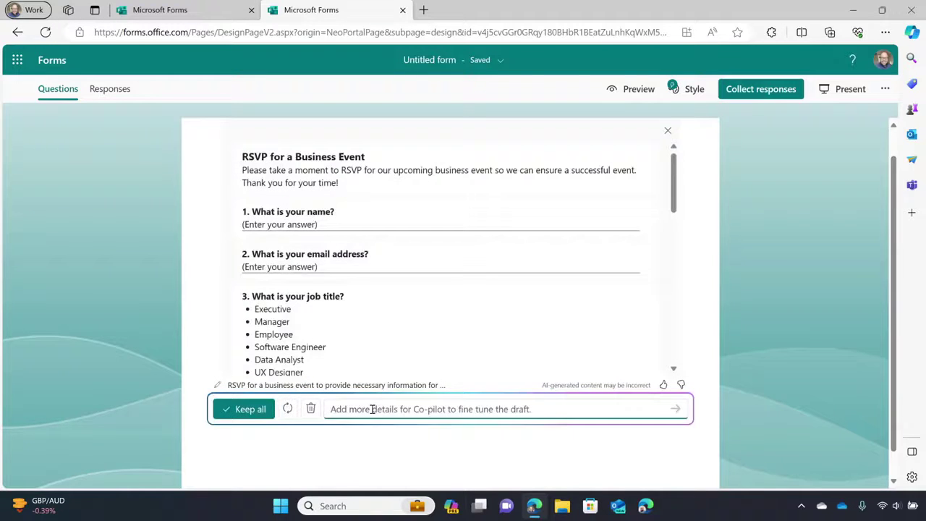
scroll(342, 229, "down", 3)
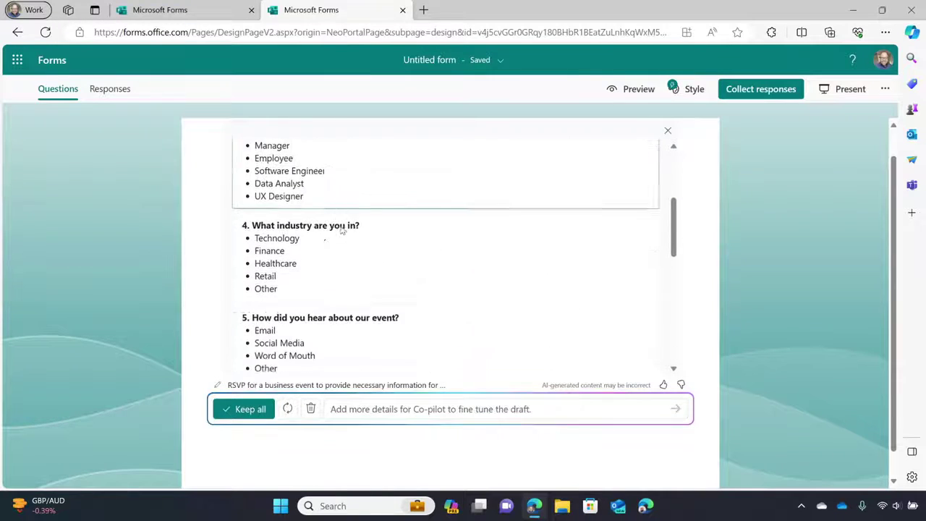
scroll(342, 229, "down", 6)
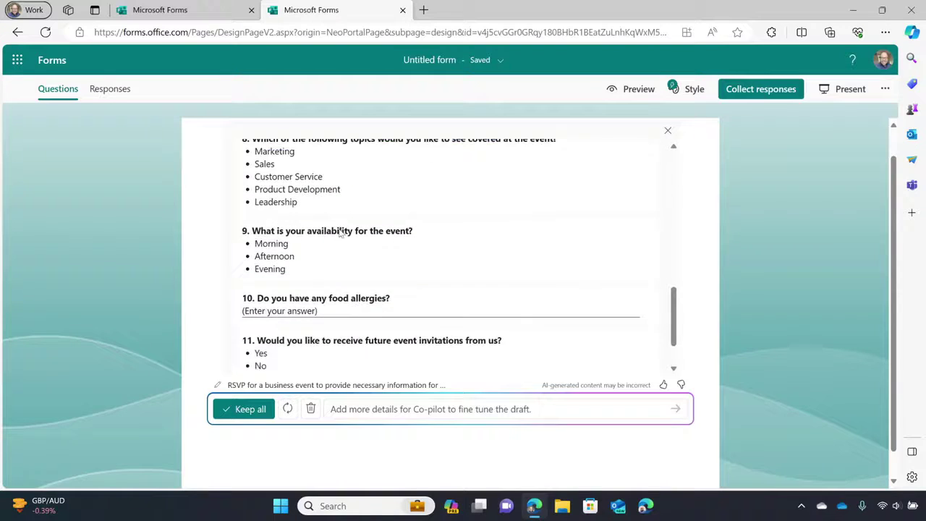
scroll(343, 229, "down", 2)
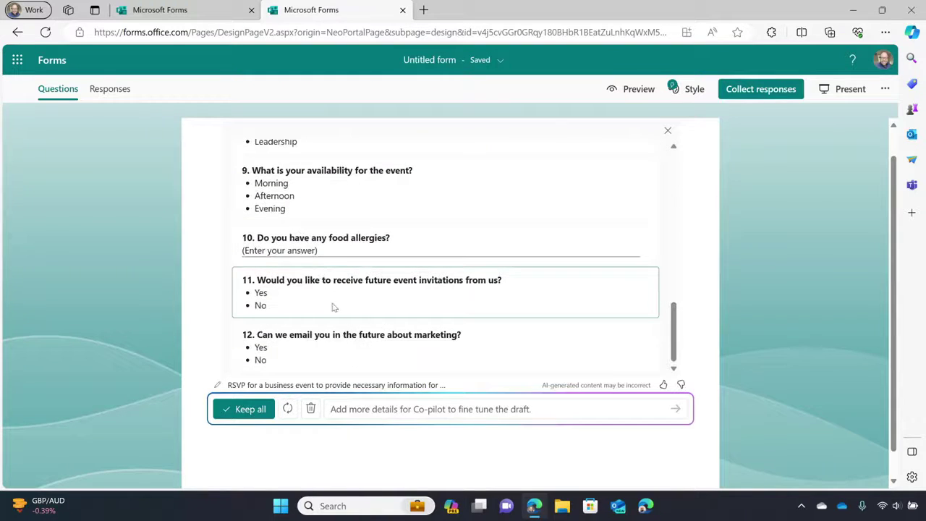
Step: Keep all of Copilot's draft questions in the RSVP form
left_click(246, 410)
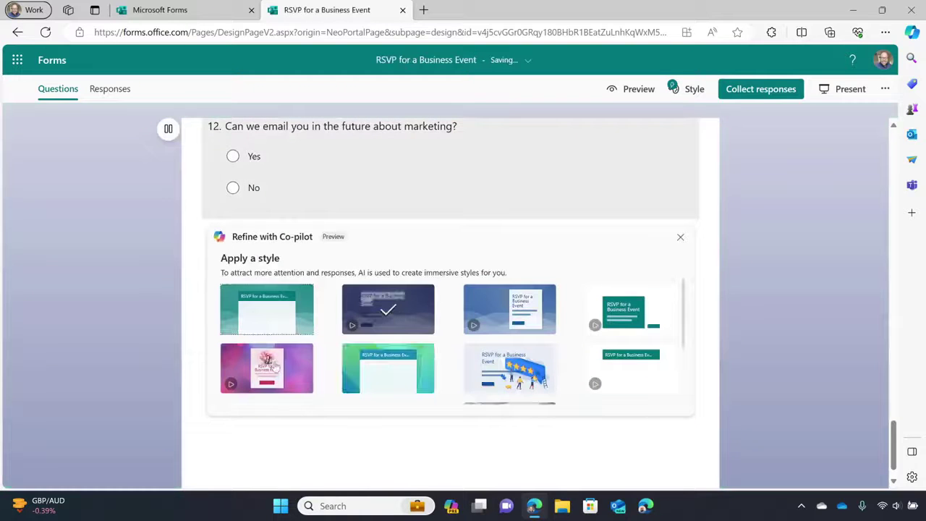
scroll(337, 238, "up", 12)
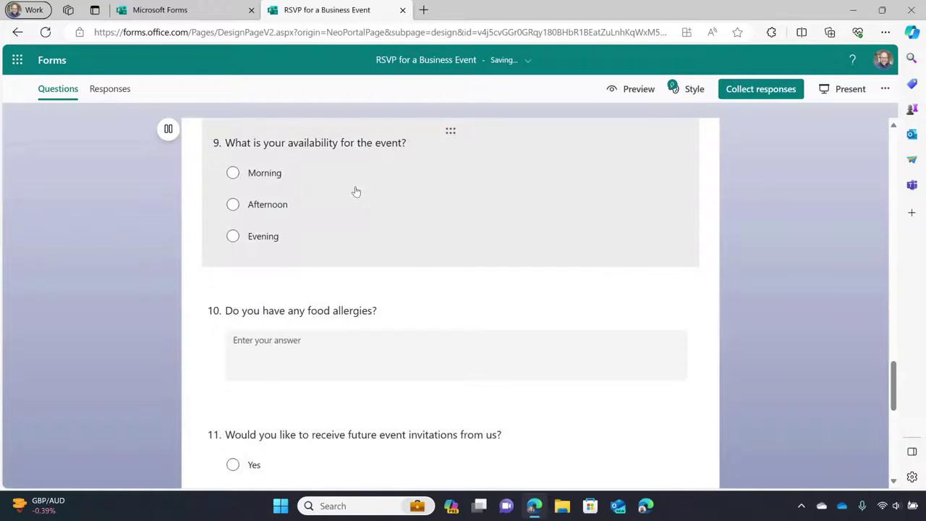
scroll(355, 192, "up", 15)
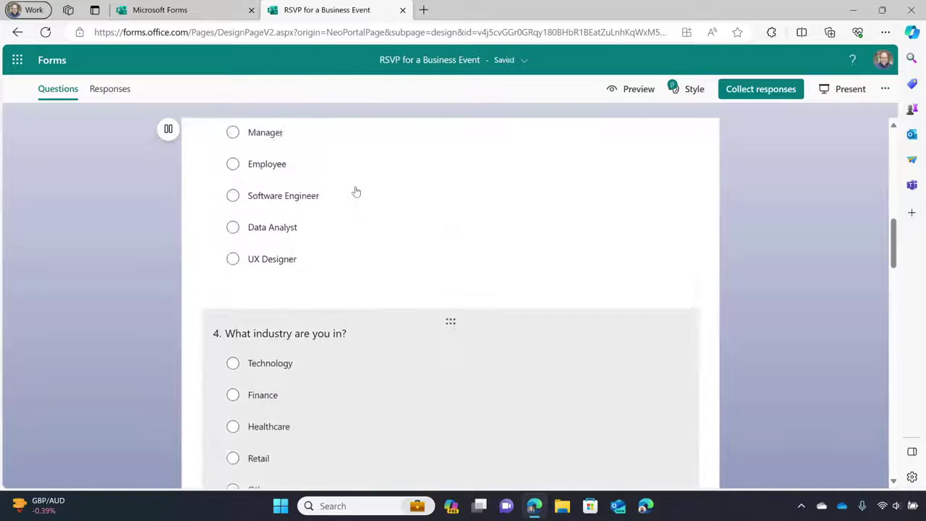
scroll(355, 192, "up", 3)
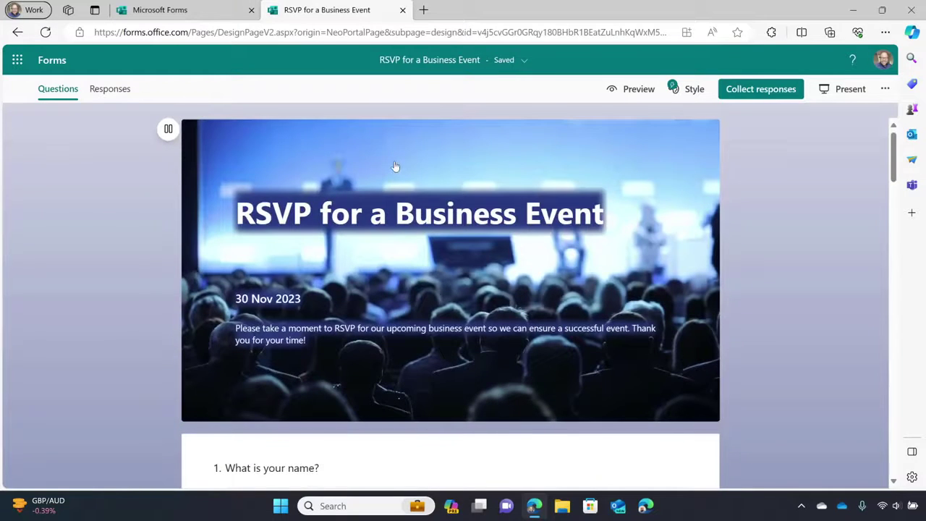
Step: Apply the office-photo style from the suggested styles to the form
scroll(397, 175, "down", 8)
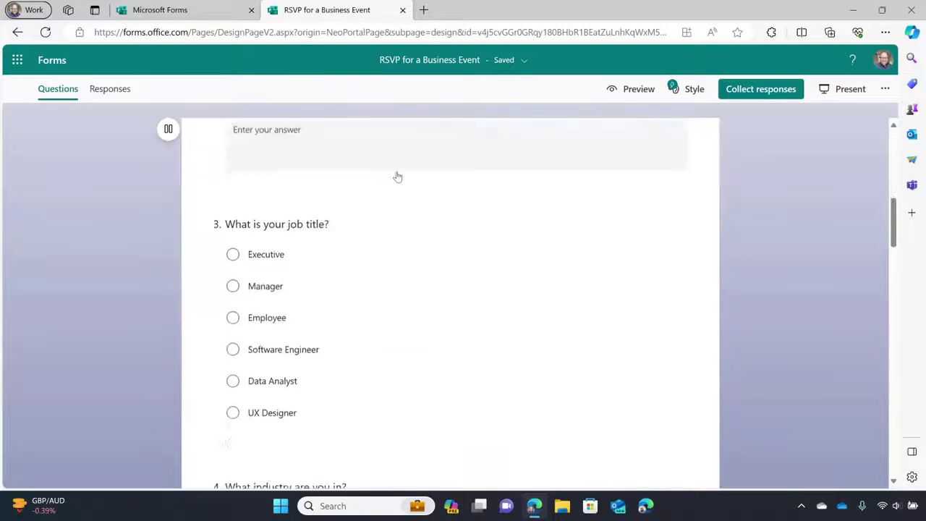
scroll(397, 176, "down", 20)
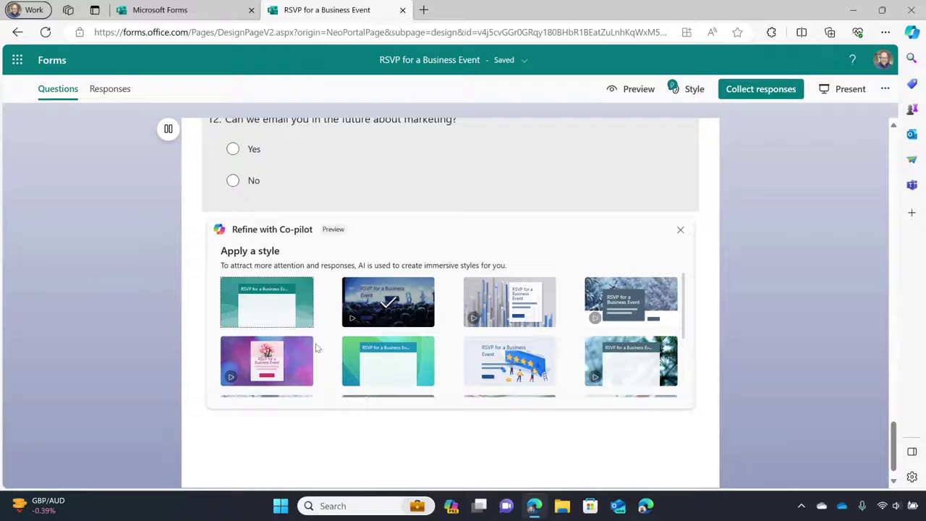
scroll(345, 339, "down", 2)
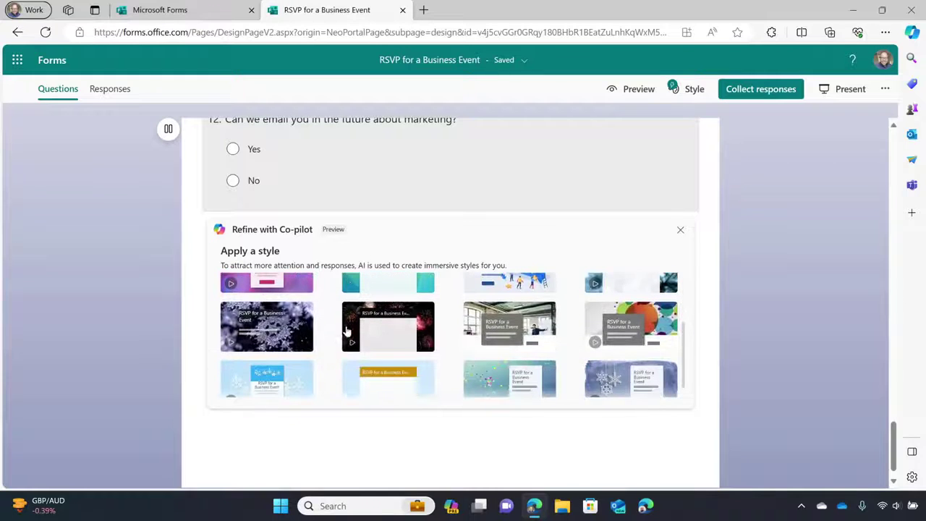
left_click(499, 319)
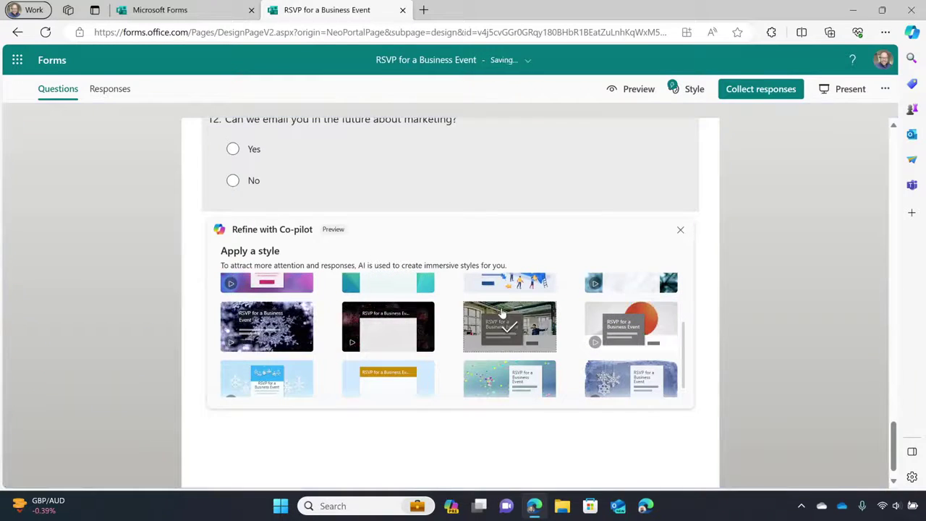
scroll(551, 259, "up", 15)
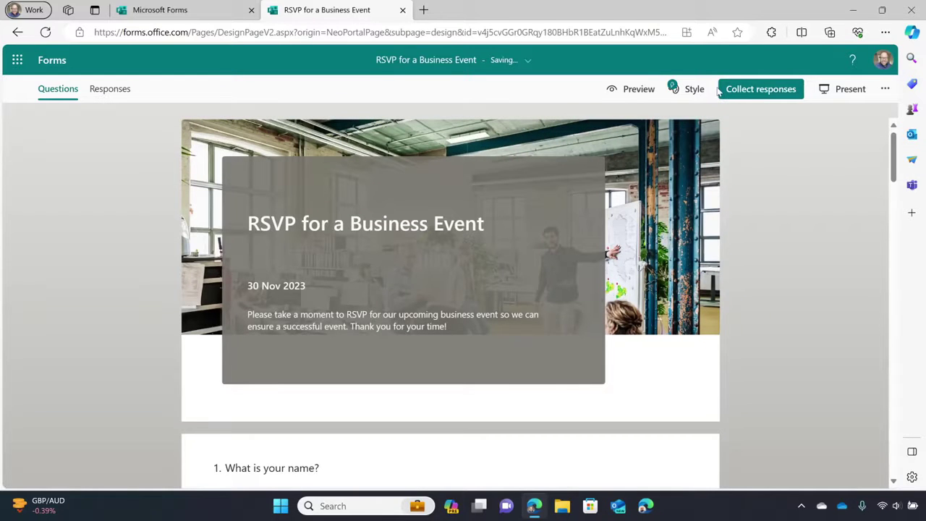
Step: Let anyone respond without signing in, shorten the share link and copy it
left_click(748, 89)
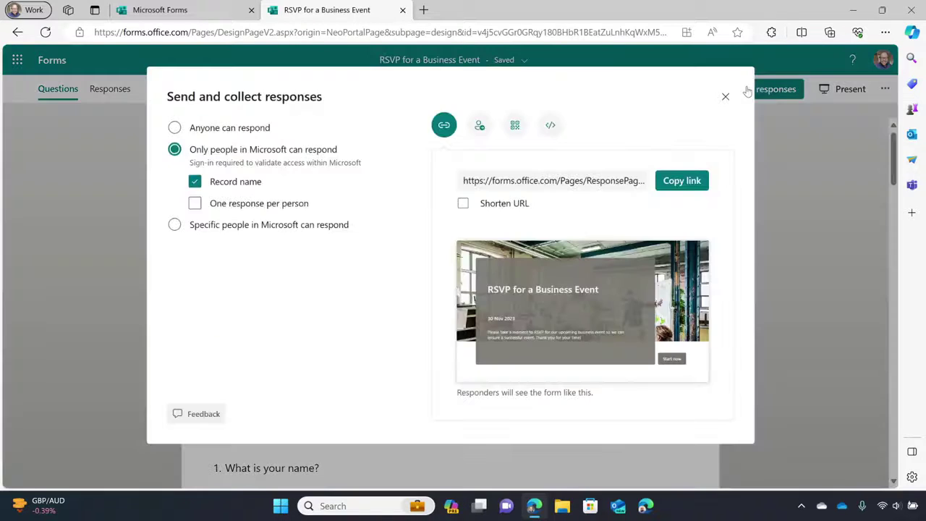
left_click(230, 128)
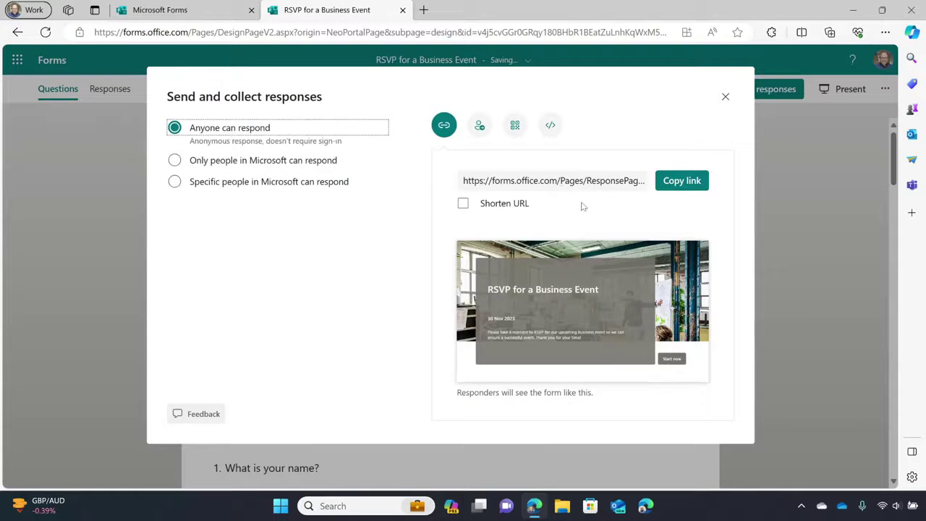
left_click(515, 126)
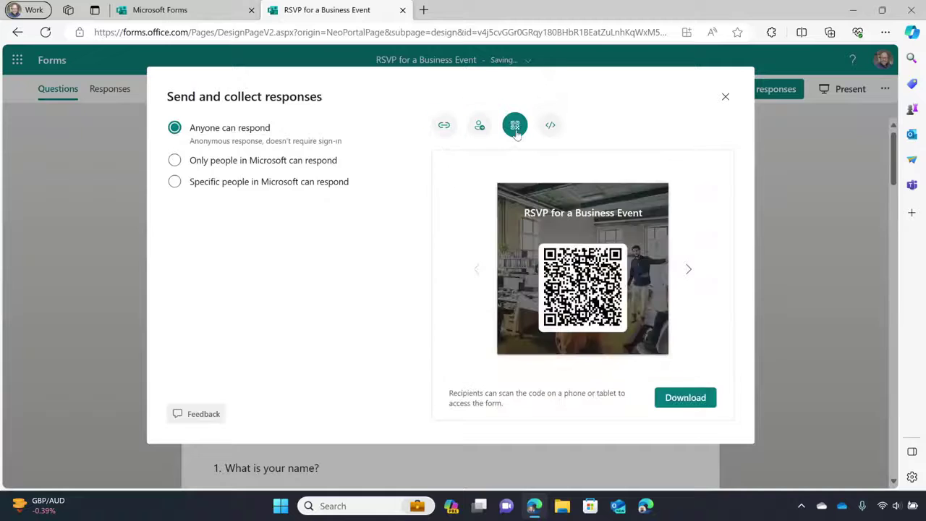
left_click(444, 126)
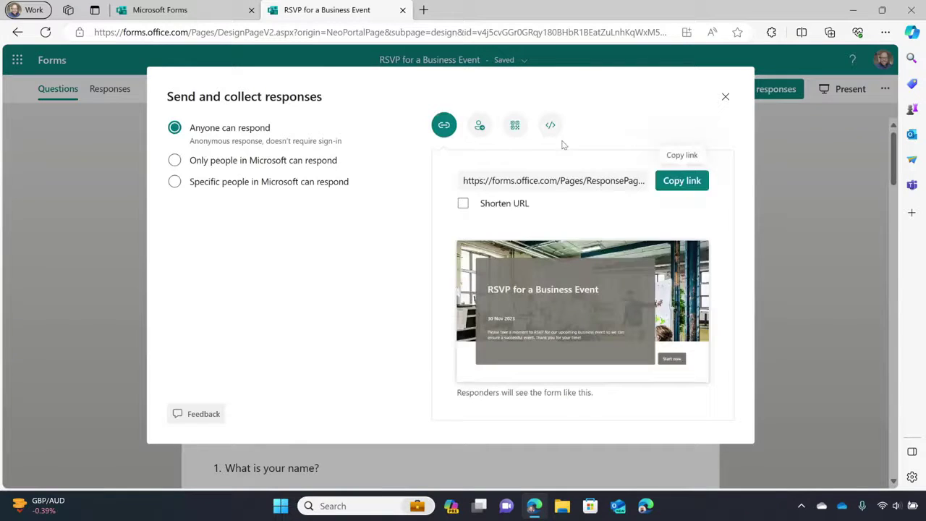
left_click(463, 204)
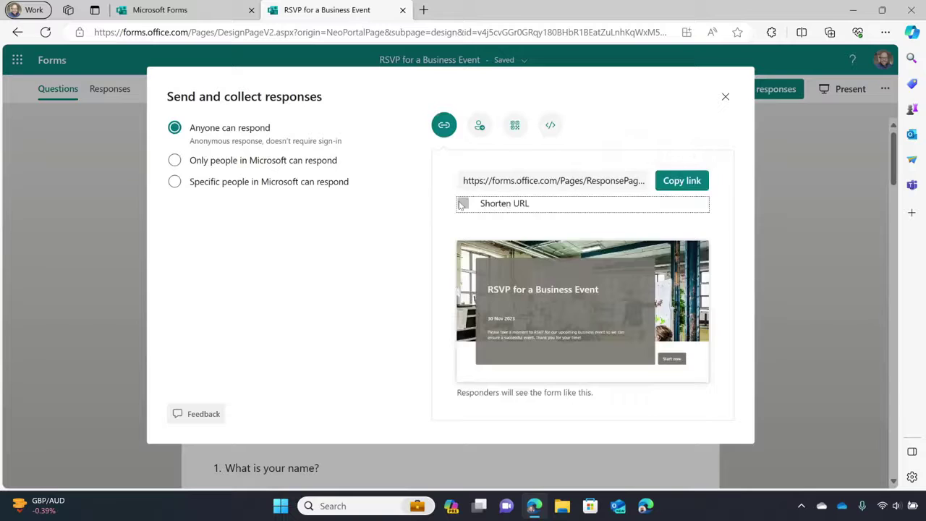
left_click(668, 181)
left_click(725, 96)
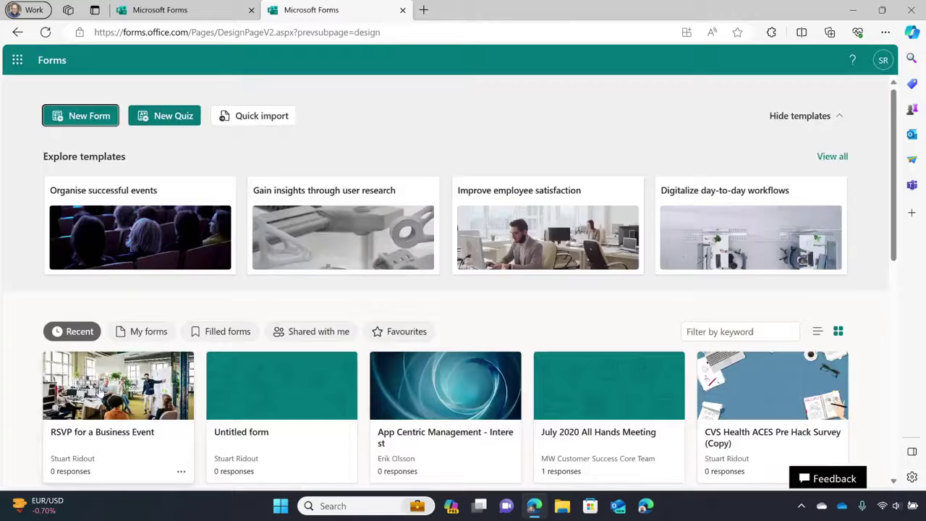
Step: Start another new blank form from the Forms home page
left_click(139, 384)
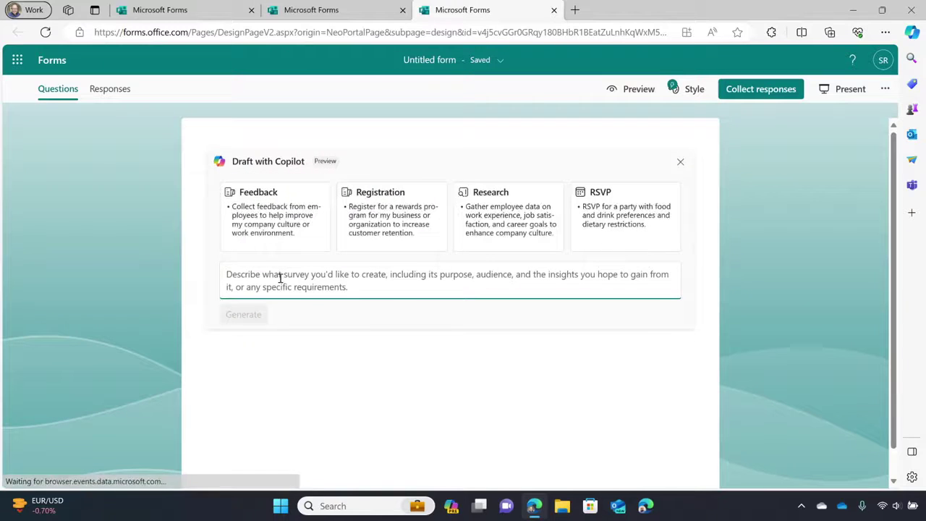
Step: Describe to Copilot a weekly user feedback survey for Copilot for Microsoft 365 users
type("Cre")
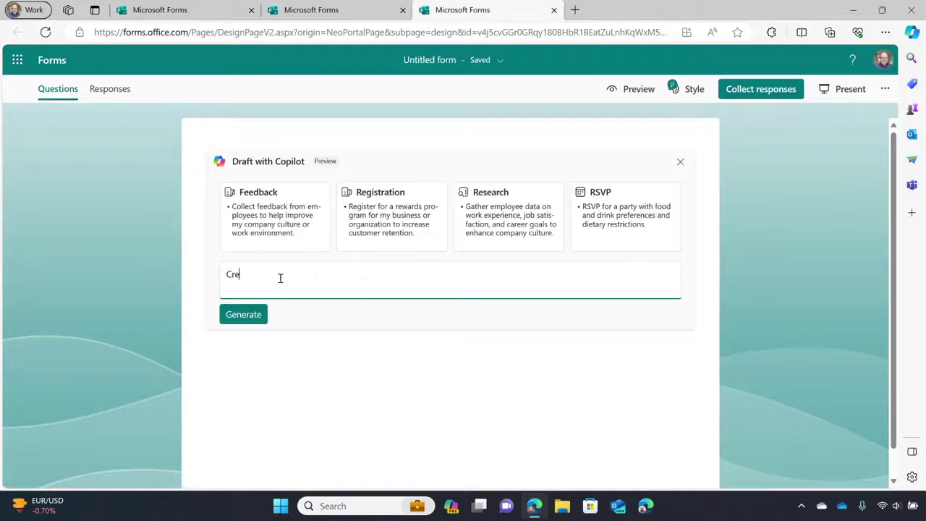
type("ate a user feedback survey for users of Co")
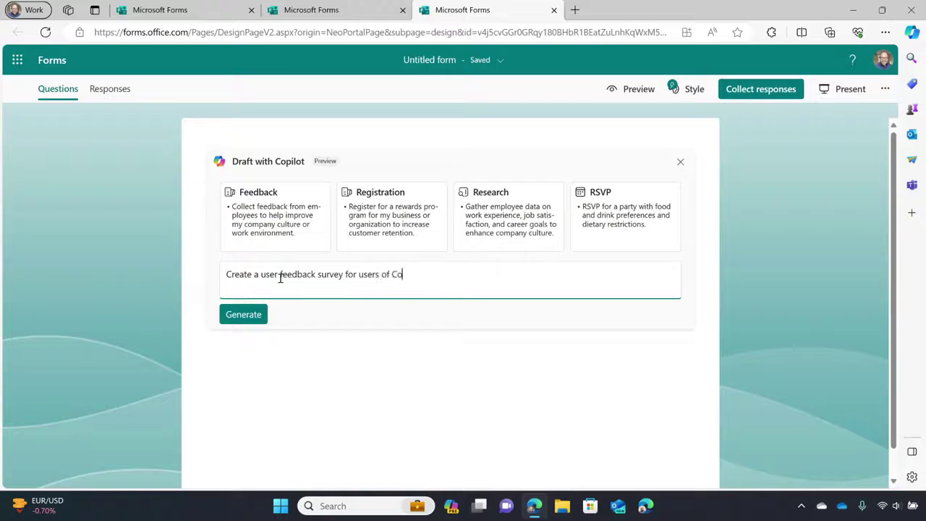
type("pilot for Microsoft 3")
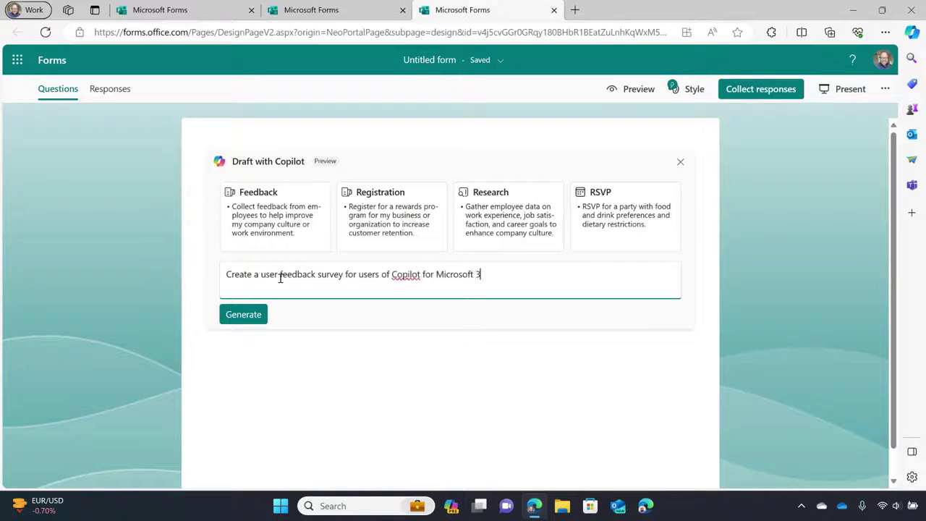
type("65.  This is a weekly sur")
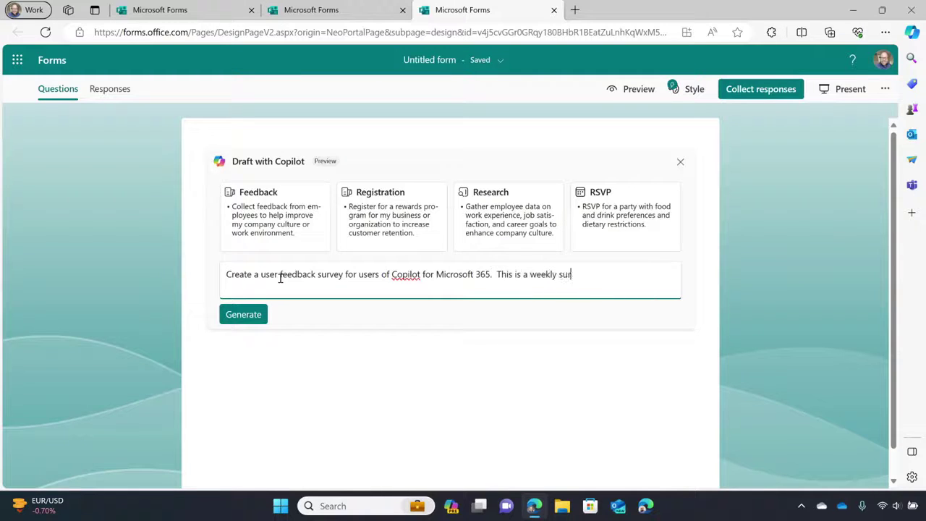
type("vey to ask how they")
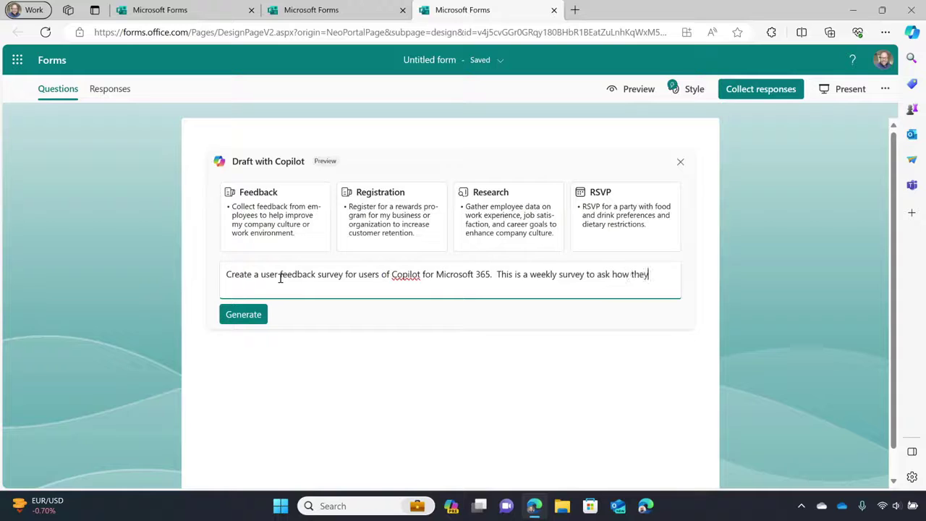
type("'ve found ")
type("Copilot. ")
type("which of the Offi")
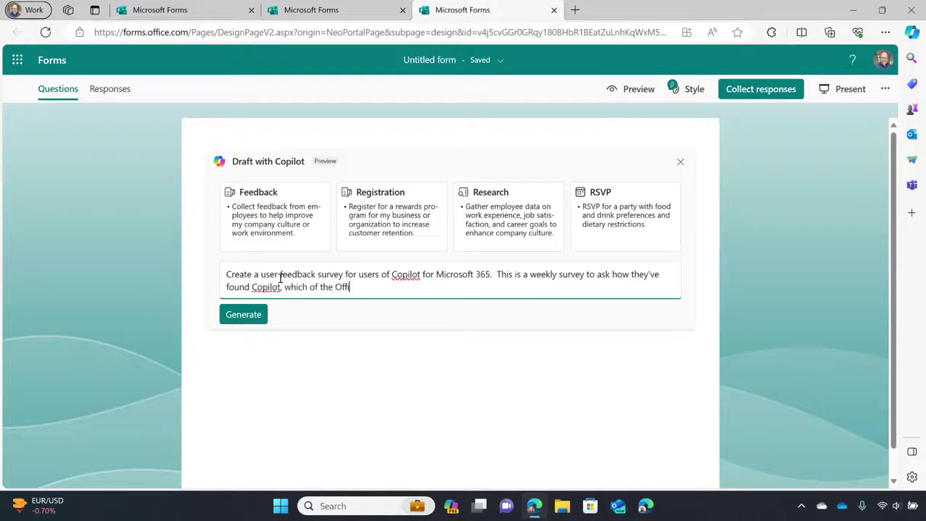
type("ce apps they've used Co")
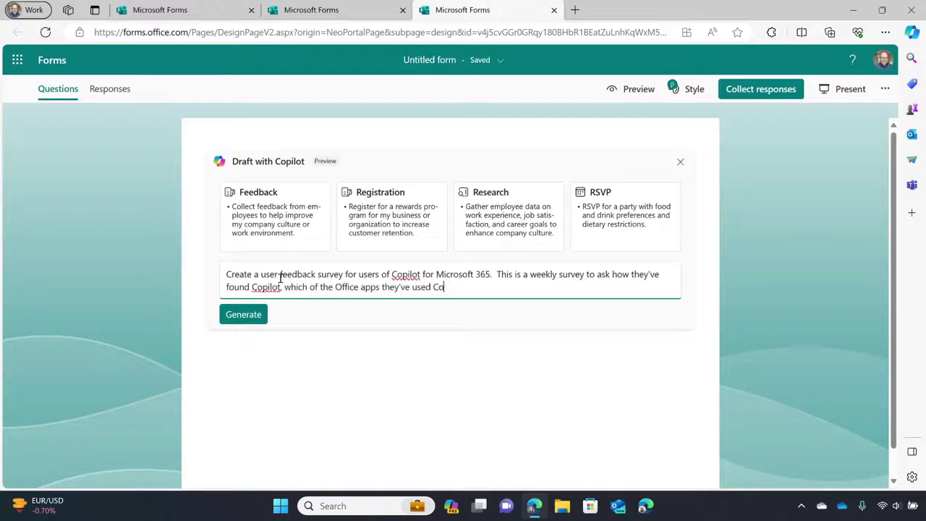
type("pilot with, what their sentiment is")
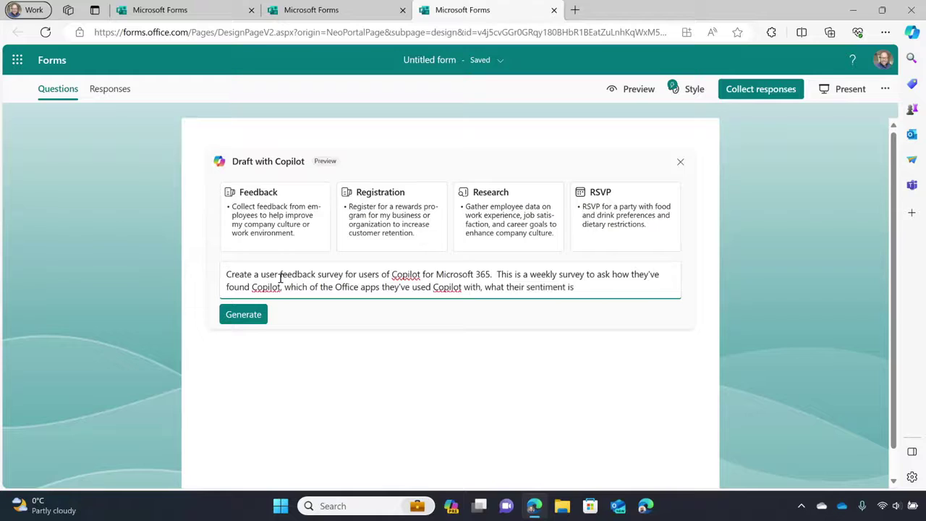
type(", and how much time they")
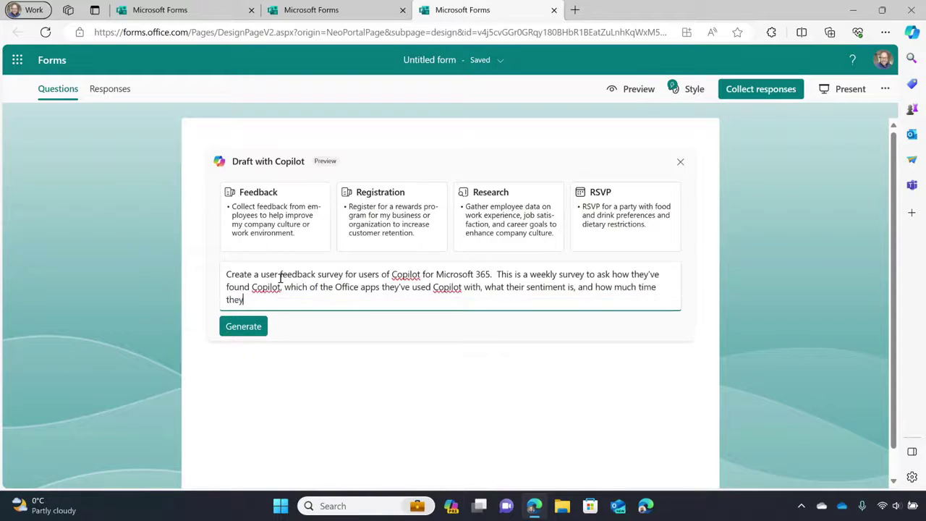
type("'ve estimated to have saved.")
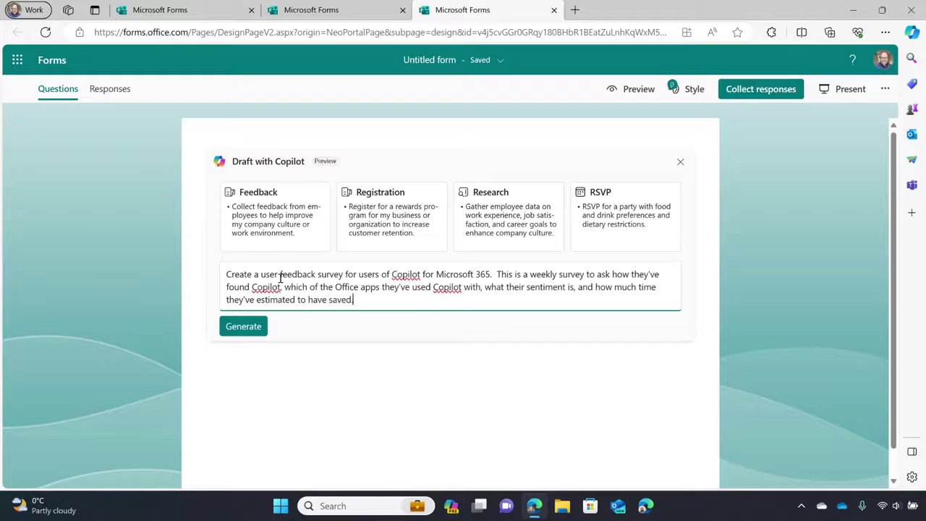
Step: Generate the feedback survey draft, allow Copilot access, and review its six questions
left_click(245, 325)
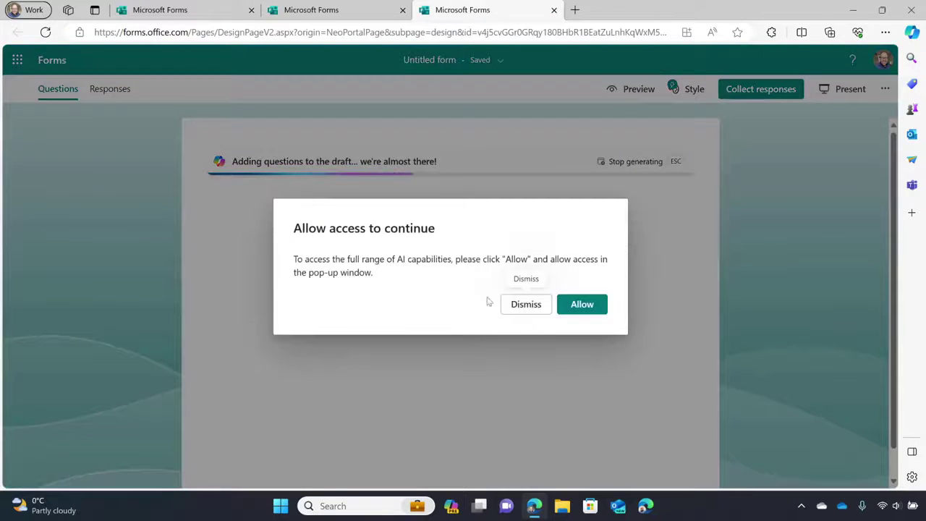
left_click(591, 304)
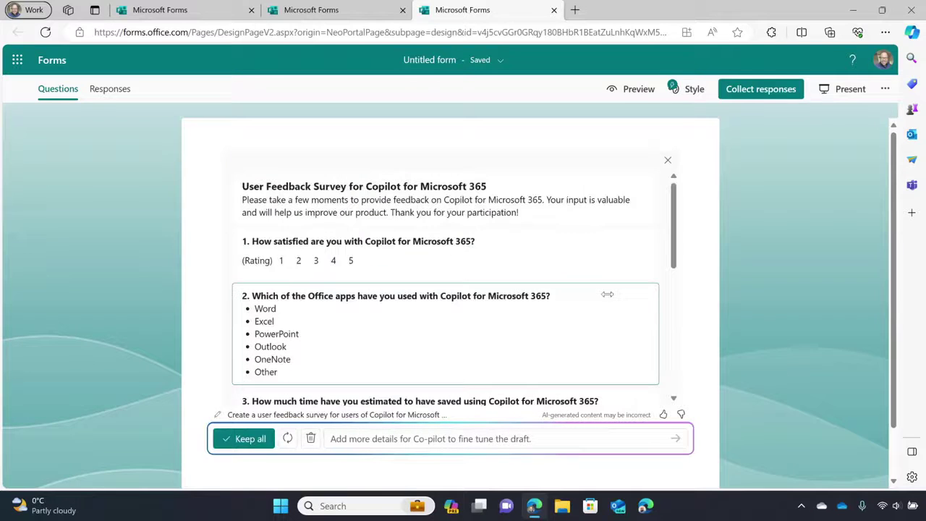
scroll(463, 182, "down", 2)
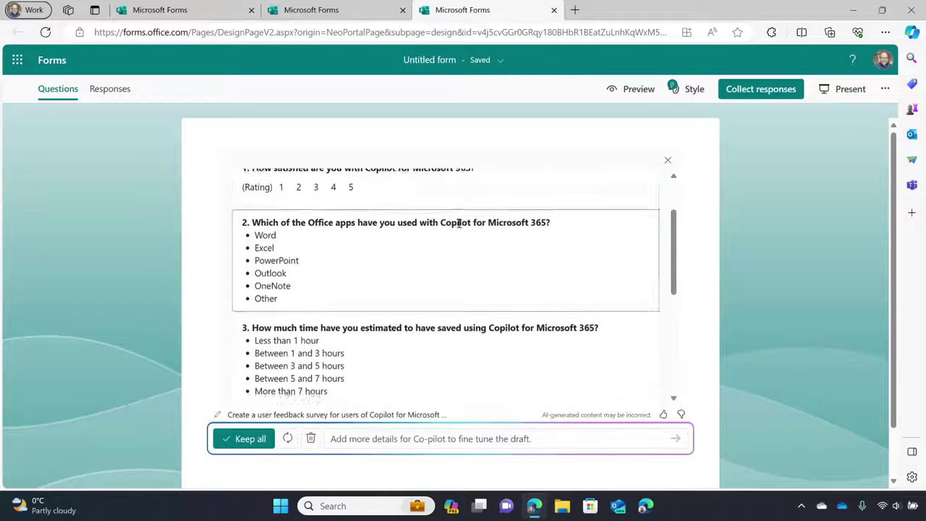
scroll(458, 226, "down", 3)
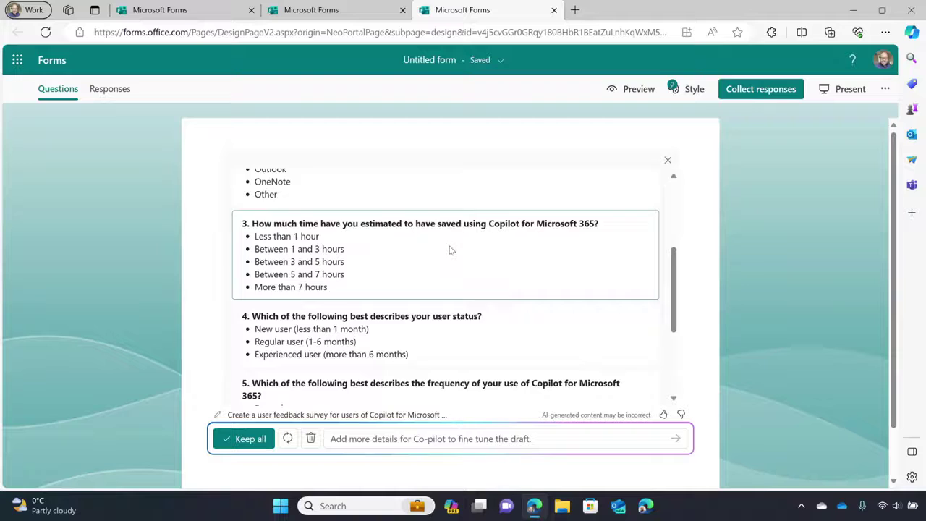
scroll(450, 250, "down", 3)
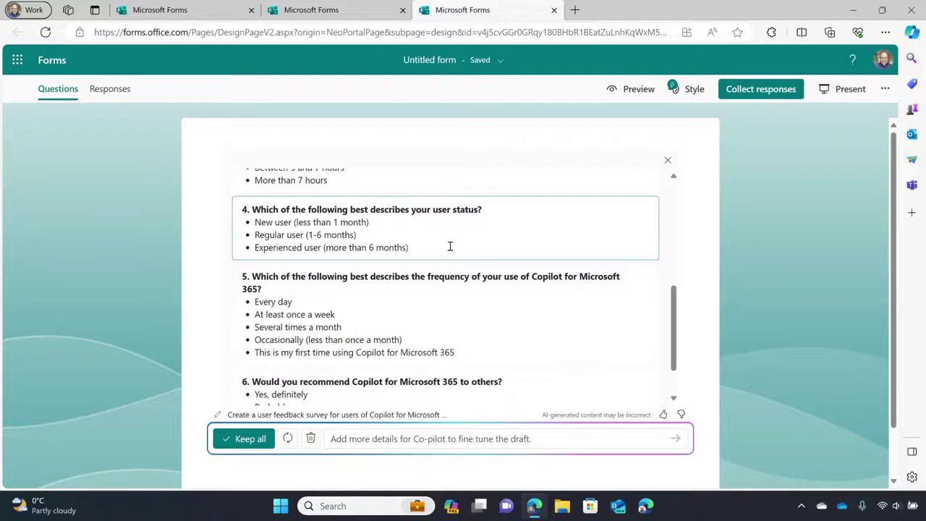
scroll(449, 246, "down", 2)
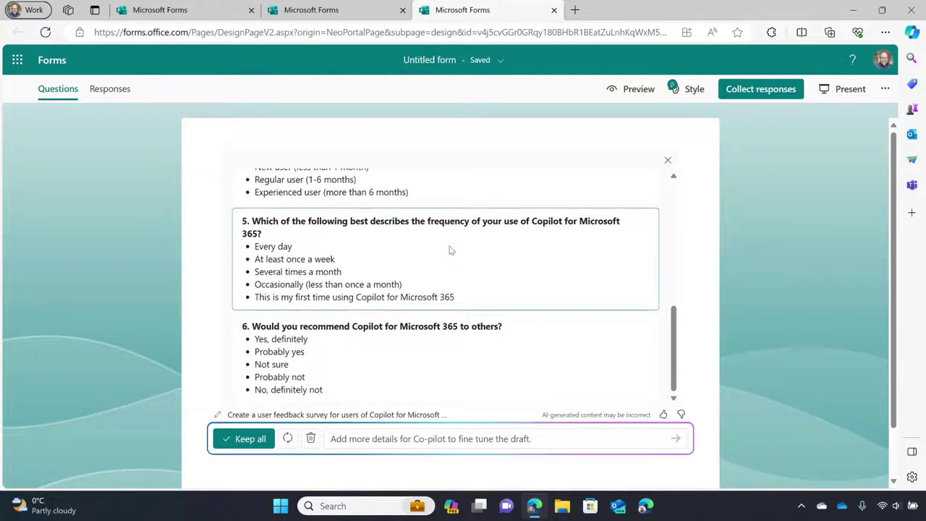
scroll(449, 250, "up", 2)
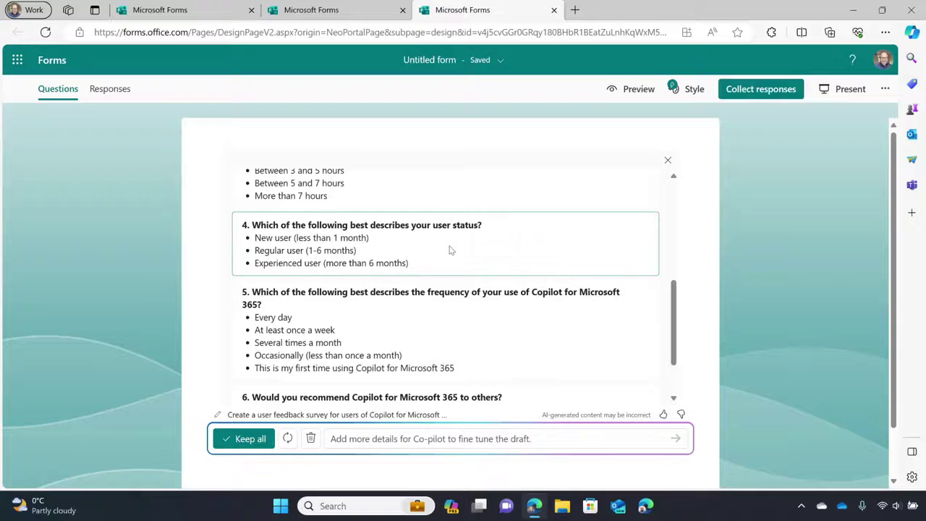
scroll(450, 250, "down", 2)
Step: Ask Copilot to 'Remove questions 4 and 6' and review the regenerated three-question draft
left_click(405, 438)
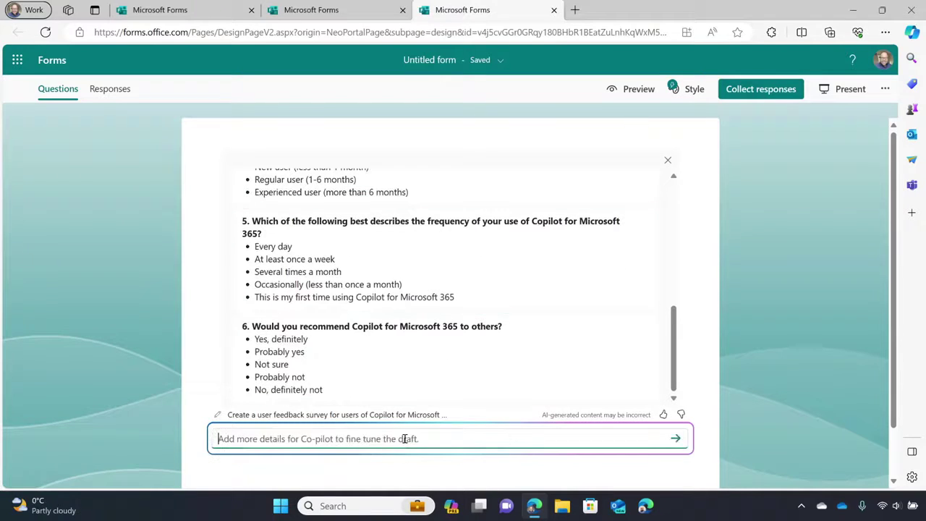
type("Remove questions 4 and 6")
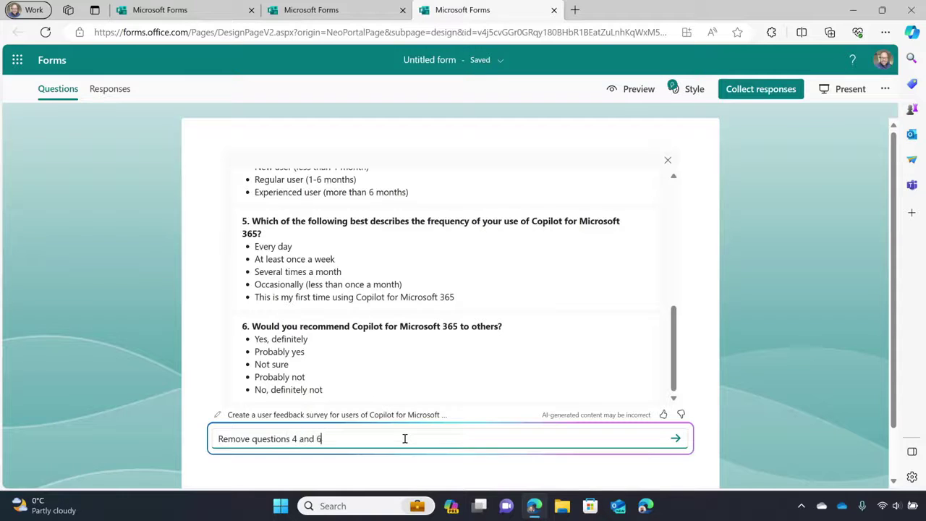
key("Return")
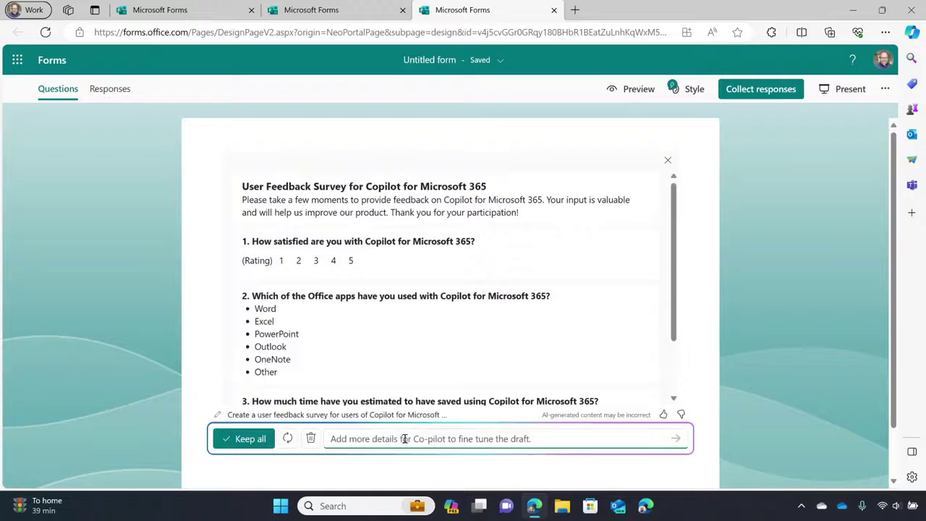
scroll(424, 304, "down", 2)
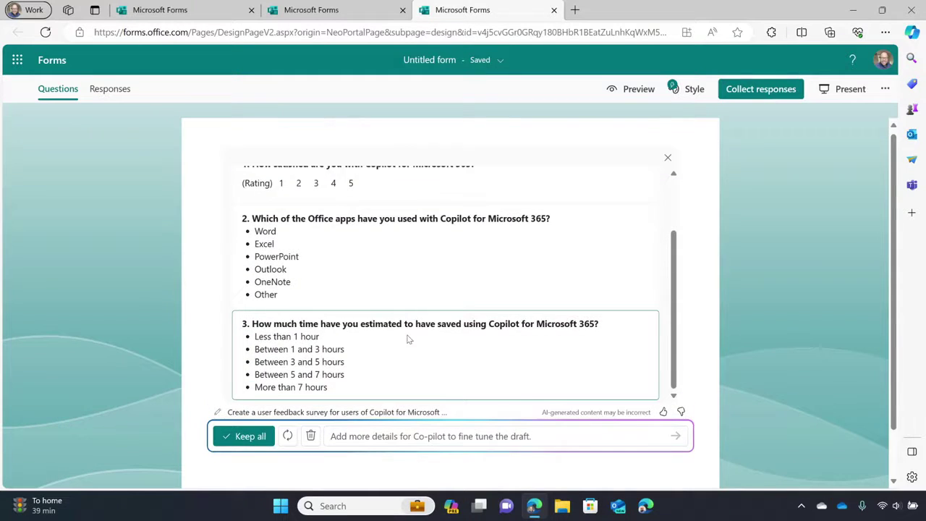
scroll(425, 307, "up", 2)
scroll(426, 307, "down", 2)
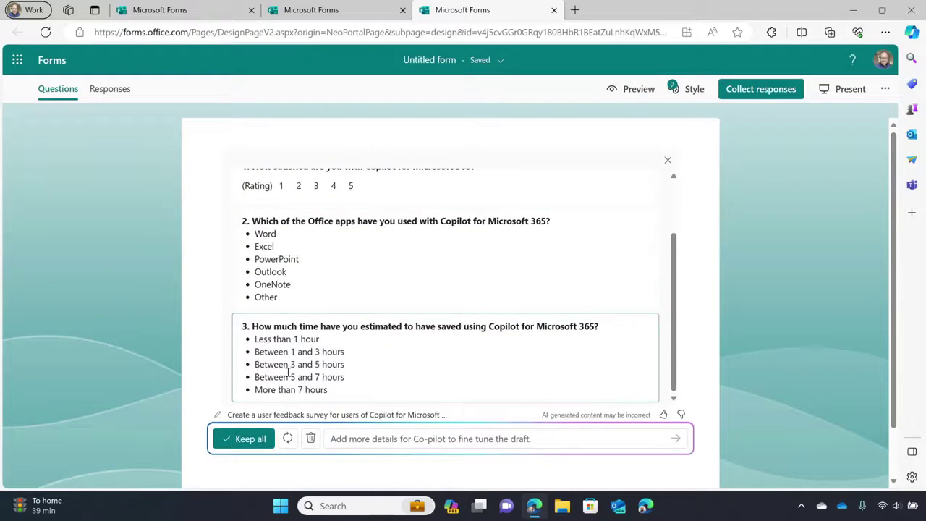
left_click(248, 440)
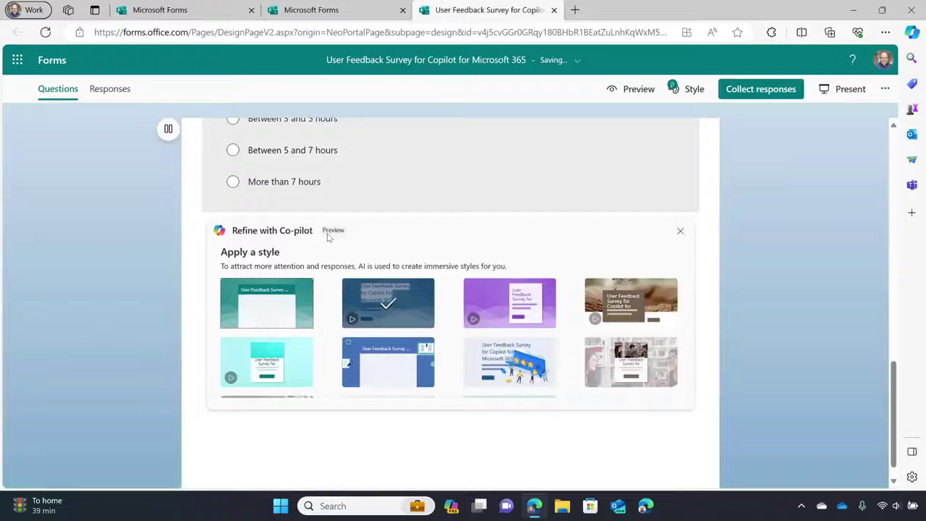
scroll(328, 235, "up", 10)
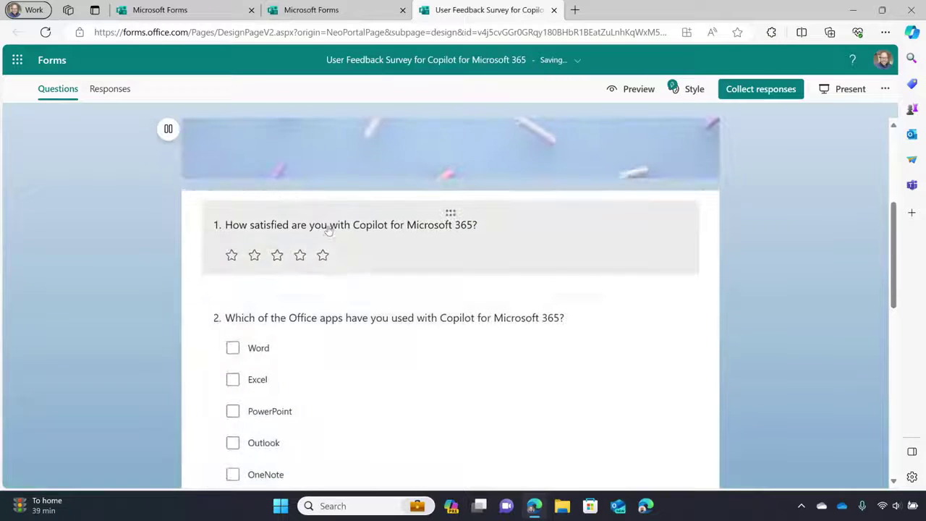
scroll(325, 233, "down", 10)
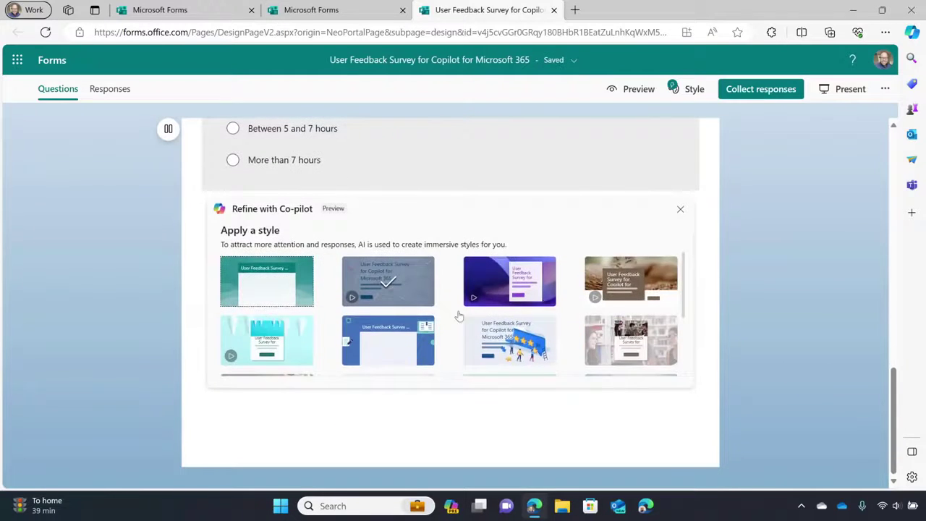
scroll(459, 316, "up", 10)
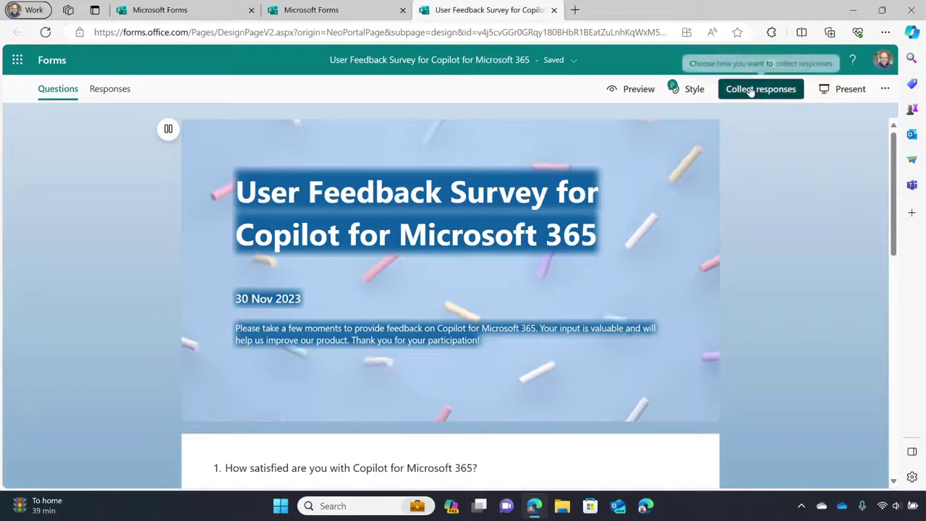
left_click(753, 90)
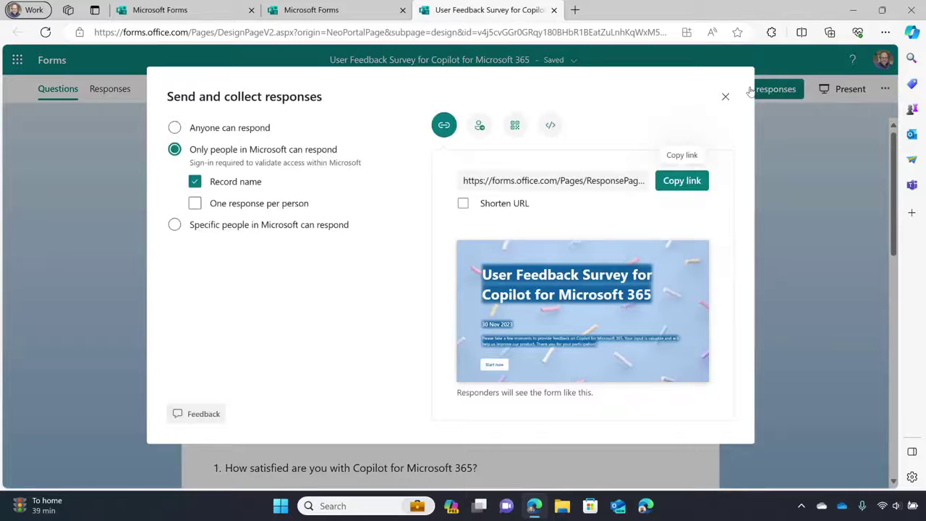
left_click(724, 99)
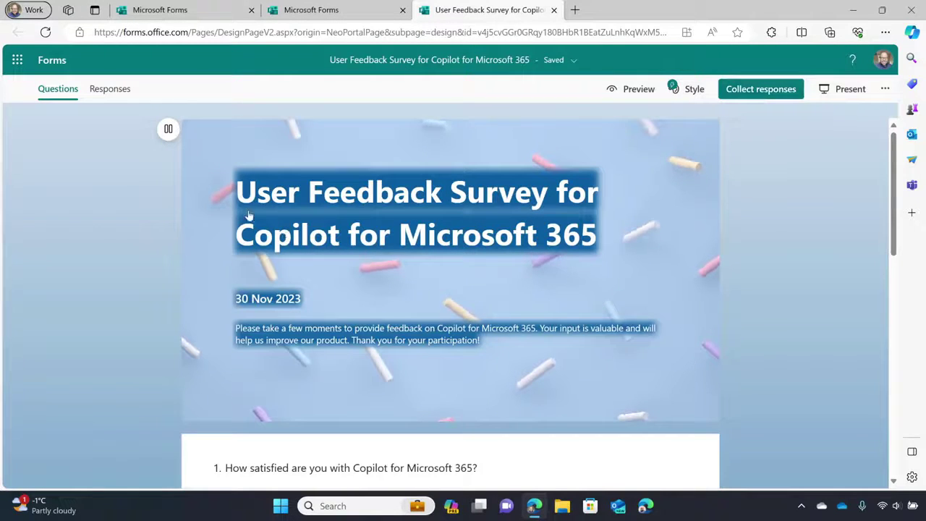
Step: From Forms home, open Customer Success Toolkit Feedback's 17 responses with Open results in Excel
left_click(46, 63)
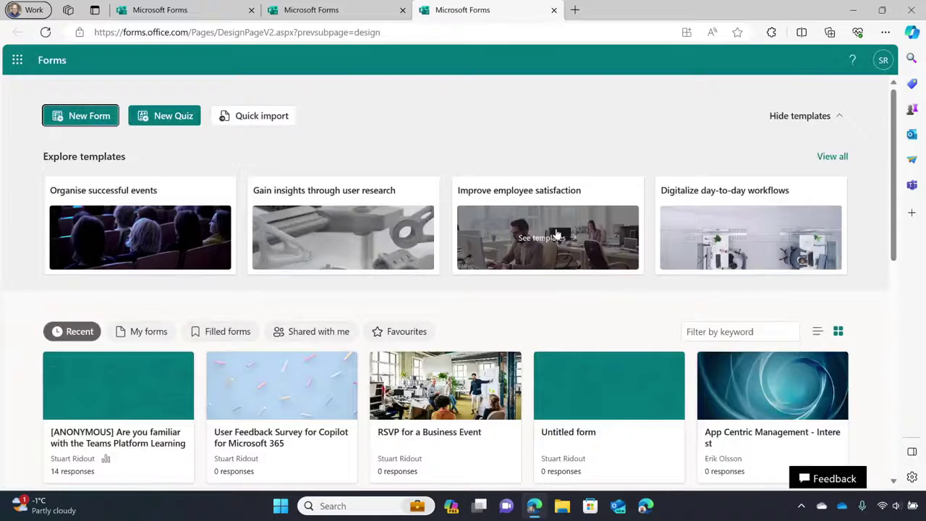
scroll(705, 316, "down", 2)
scroll(707, 316, "down", 5)
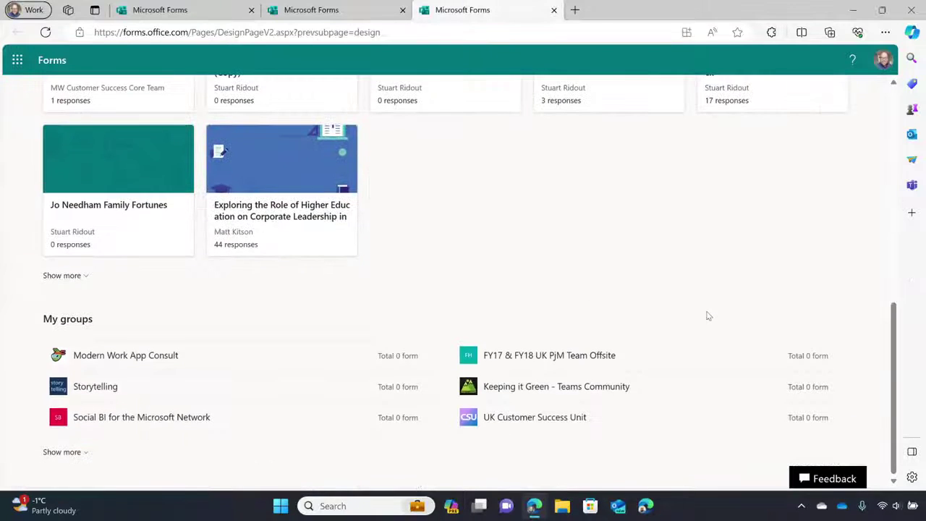
scroll(708, 316, "up", 2)
scroll(708, 316, "up", 2)
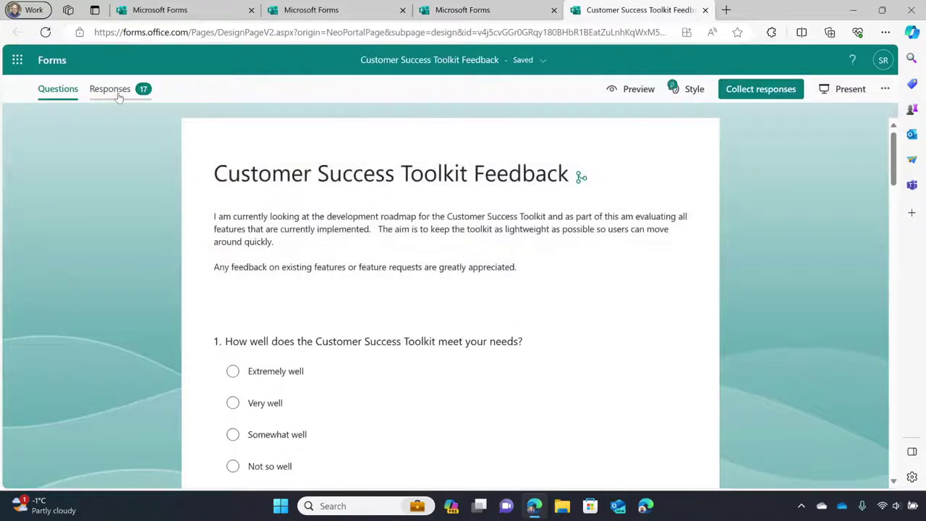
left_click(116, 90)
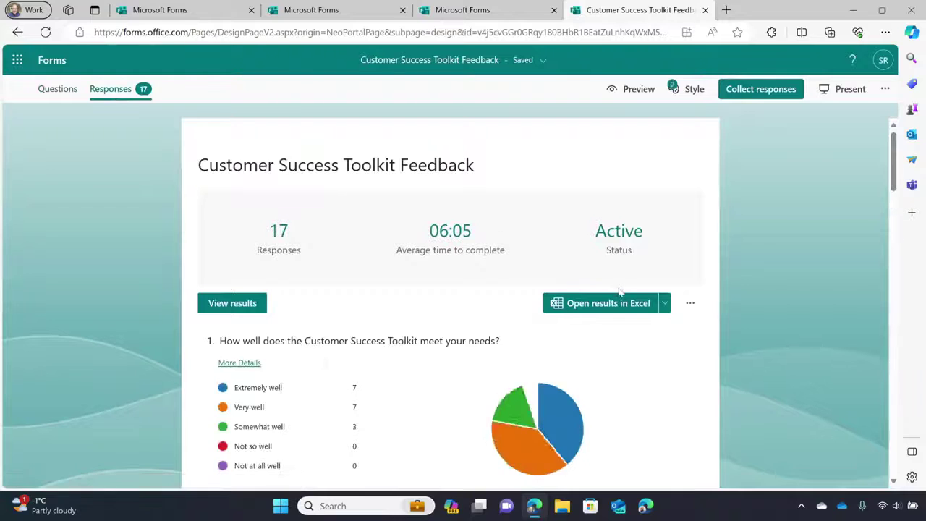
left_click(611, 304)
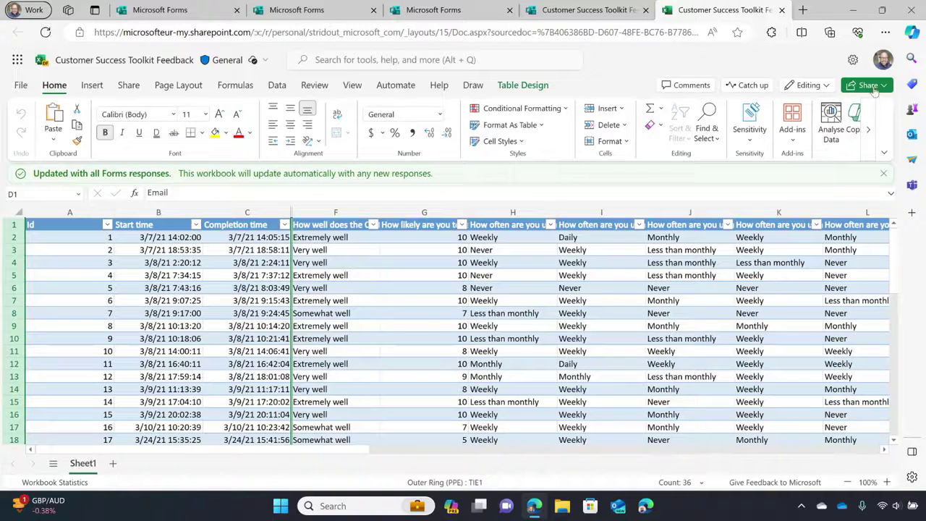
Step: Open the Copilot pane beside the responses, dismiss the Insert Table overlap error, and select cell H8
left_click(853, 121)
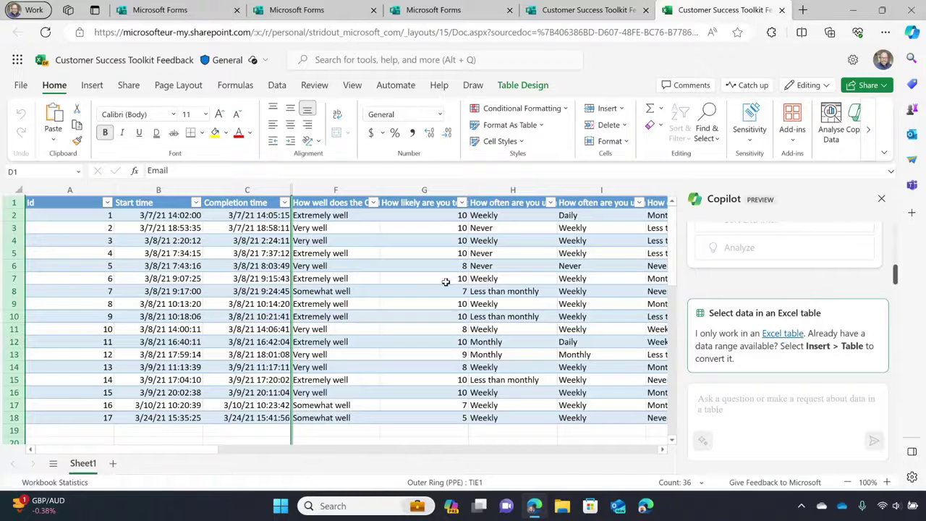
left_click(93, 86)
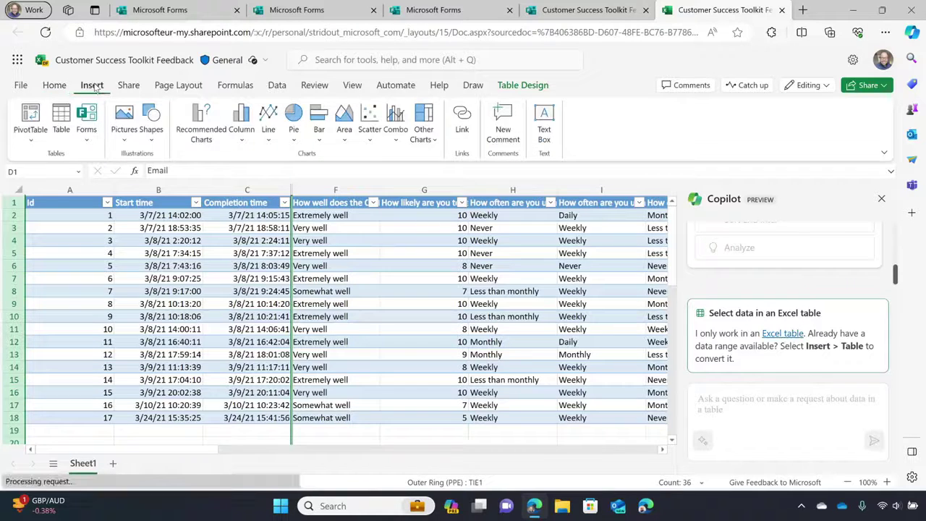
left_click(62, 119)
left_click(528, 295)
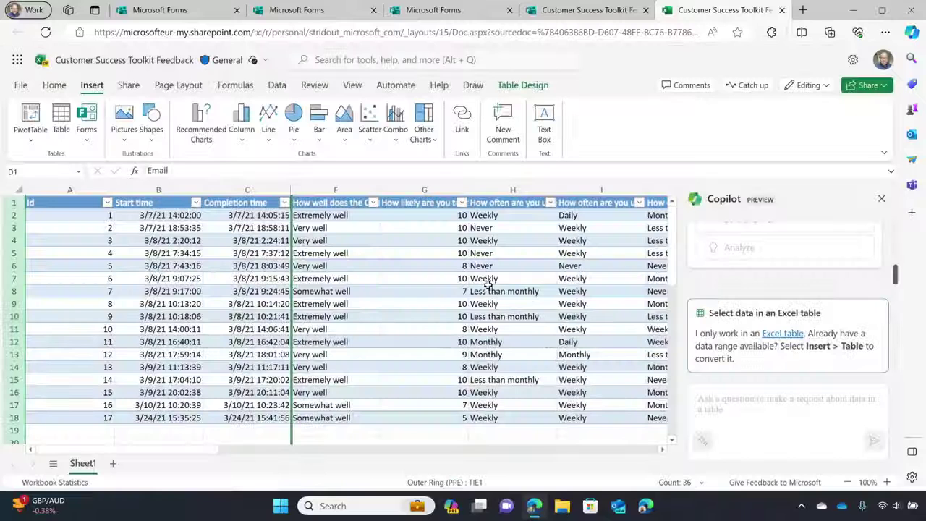
left_click(487, 288)
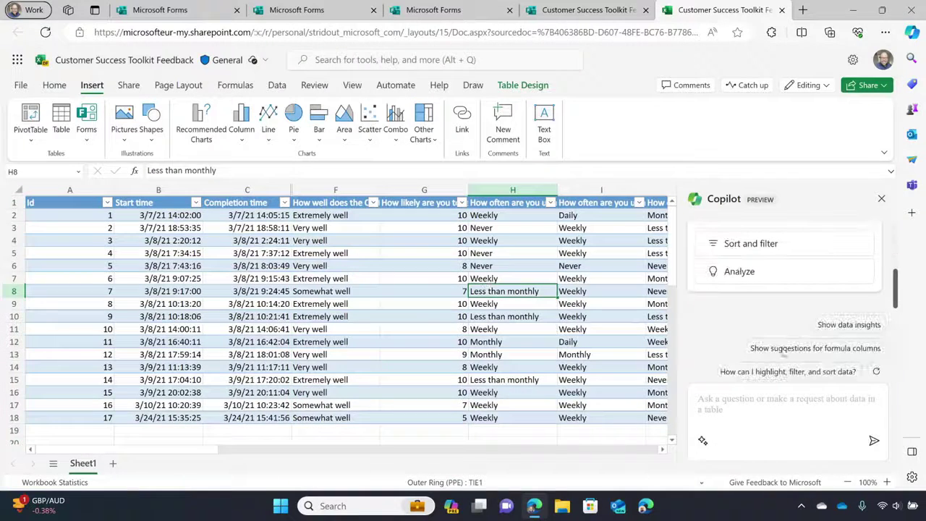
Step: Ask Copilot 'Show me insights' on the responses and set the ribbon to Automatically Hide
left_click(821, 411)
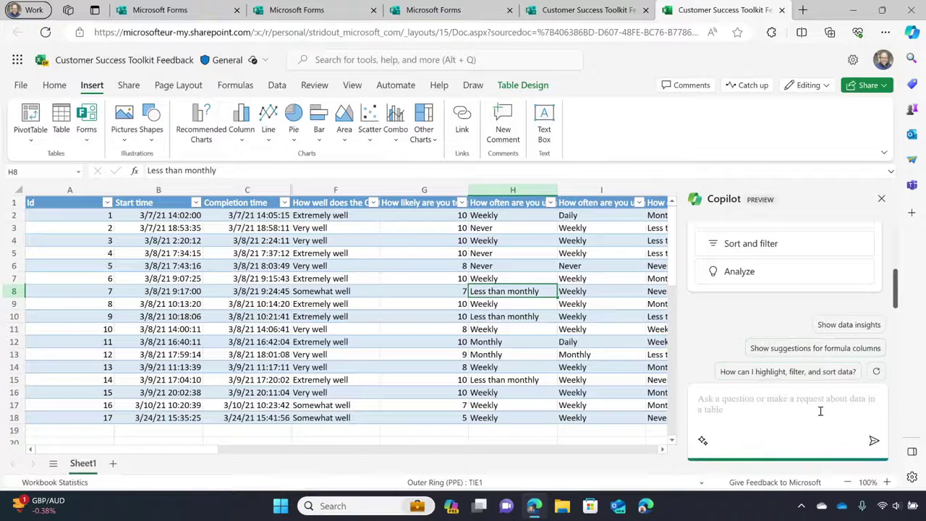
type("Show me insights")
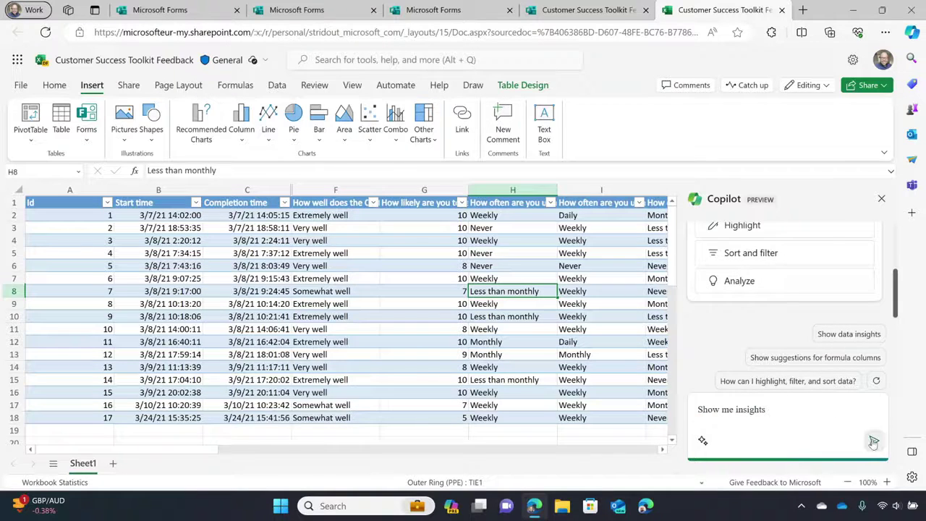
left_click(873, 440)
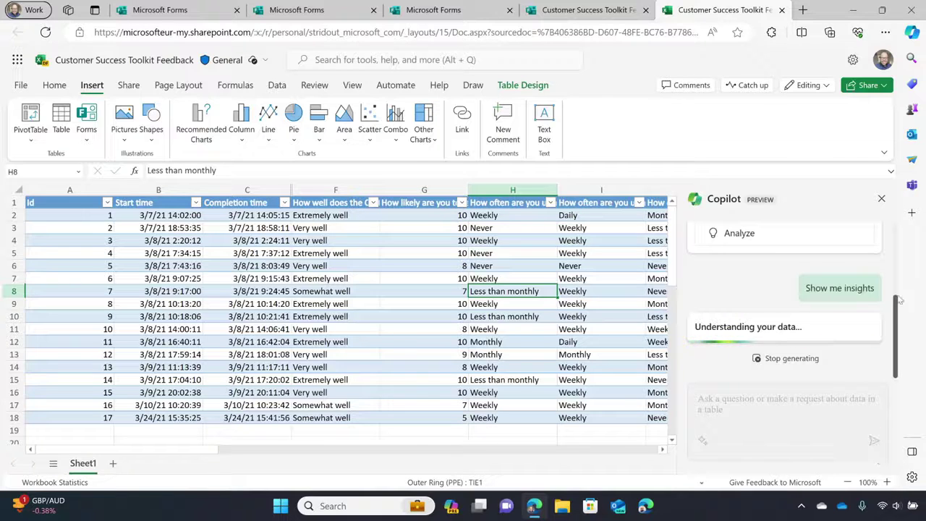
left_click(884, 154)
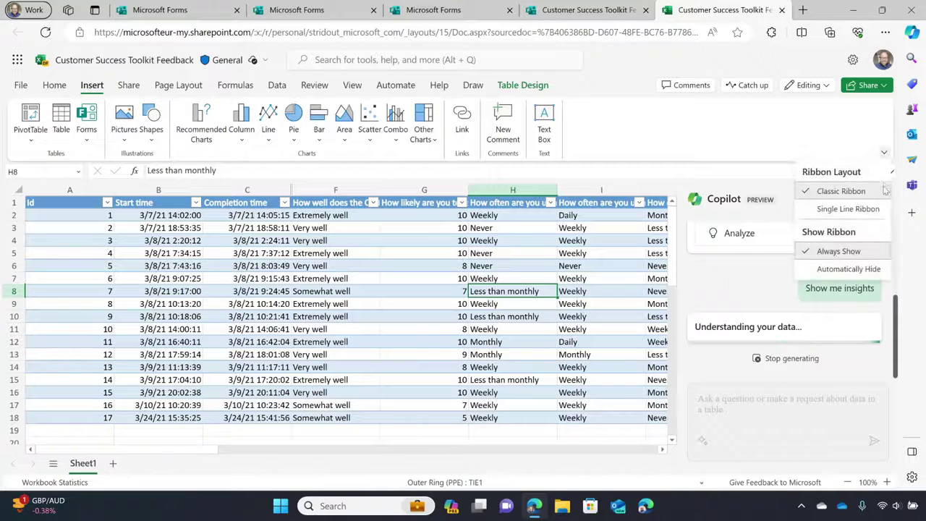
left_click(852, 270)
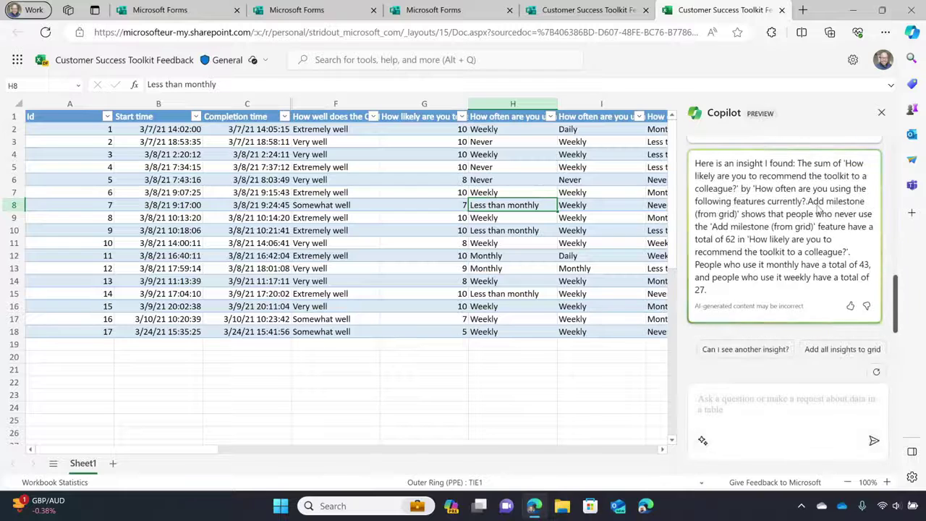
Step: Add all Copilot insights to a new Sheet2, review its charts and PivotTables, then minimize Edge
left_click(842, 349)
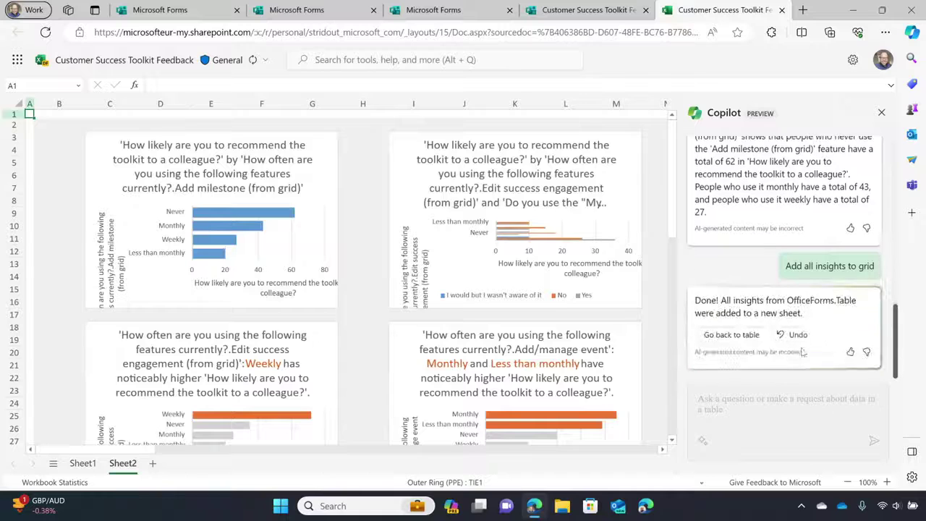
scroll(430, 156, "down", 6)
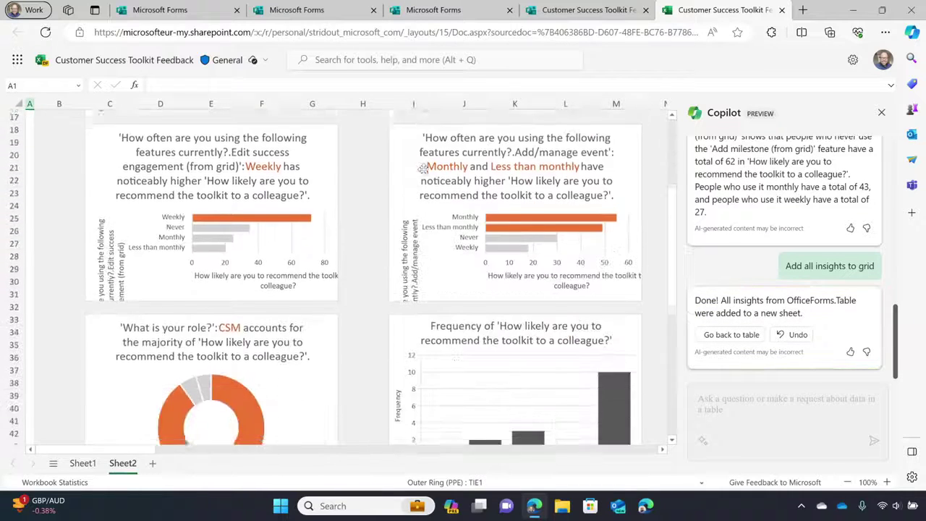
scroll(335, 283, "down", 4)
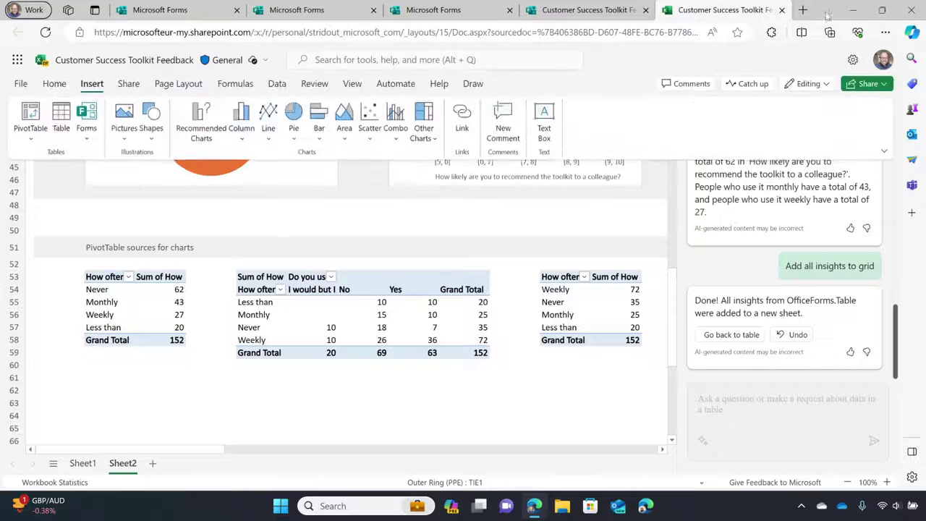
left_click(853, 10)
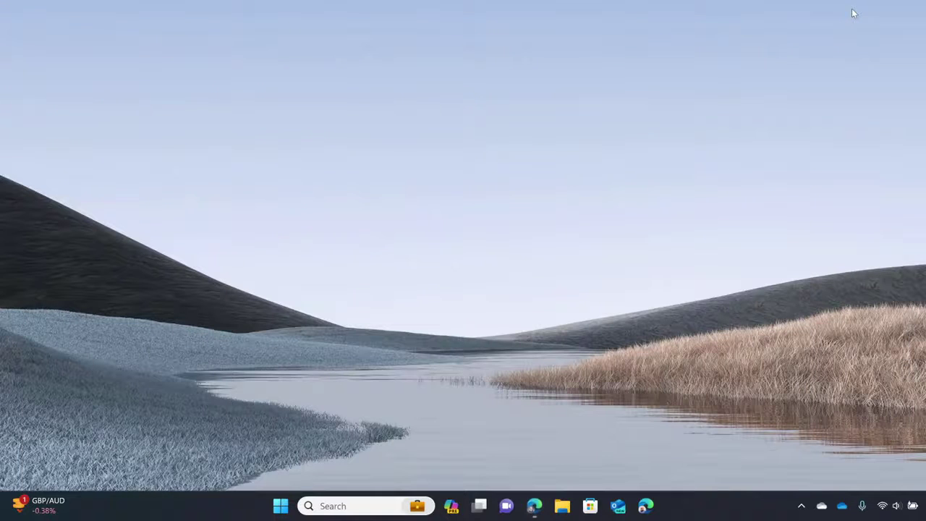